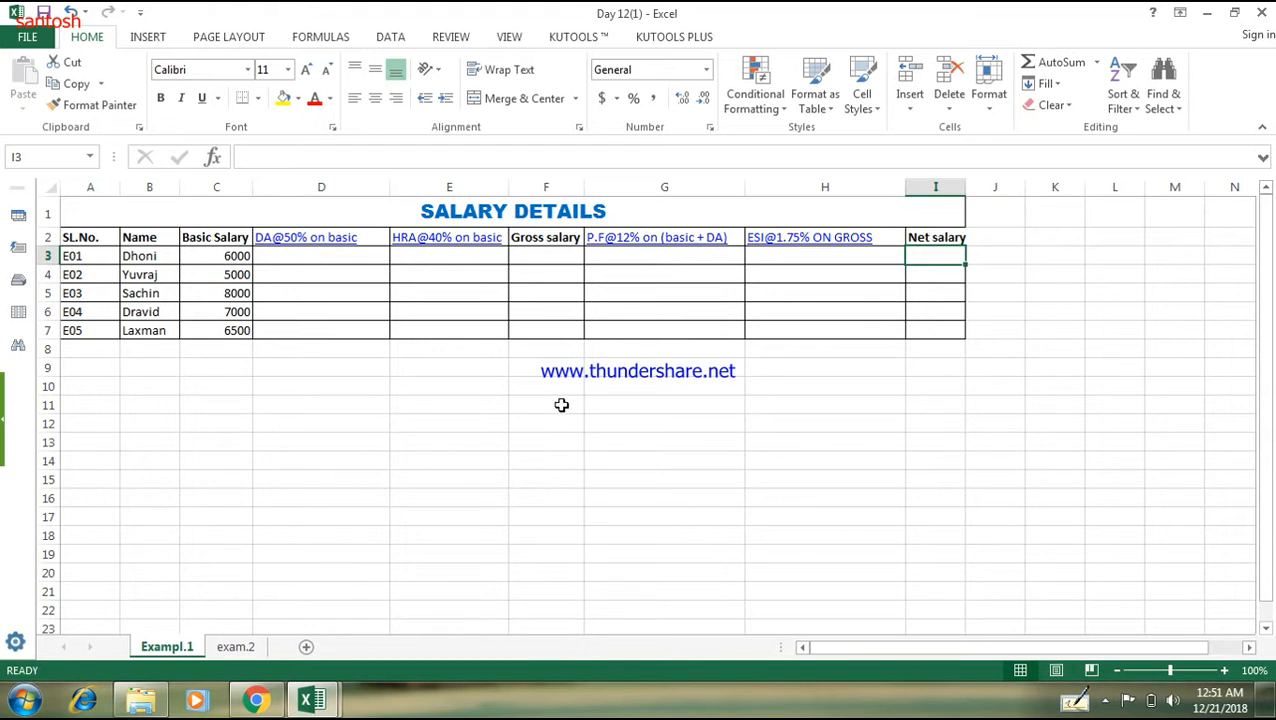
# Select cell D3 and widen the Net salary column slightly so its header fits
pyautogui.click(334, 257)
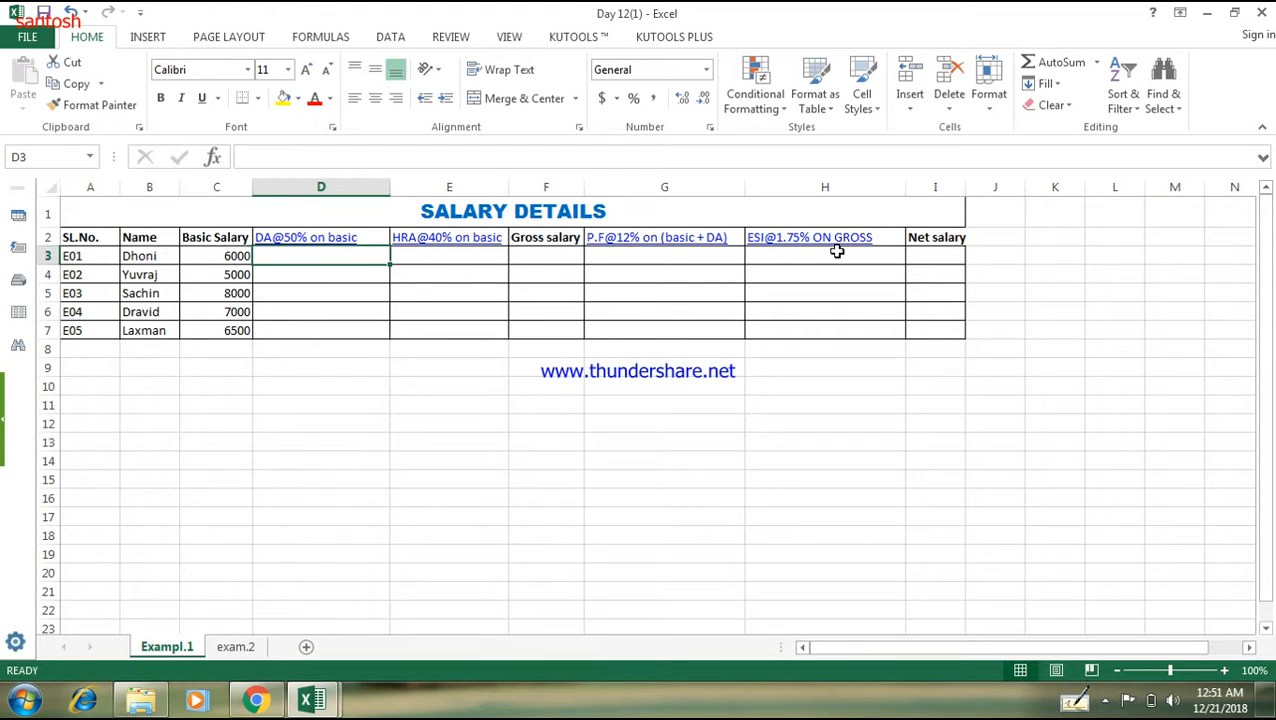
pyautogui.moveTo(965, 190); pyautogui.dragTo(977, 191)
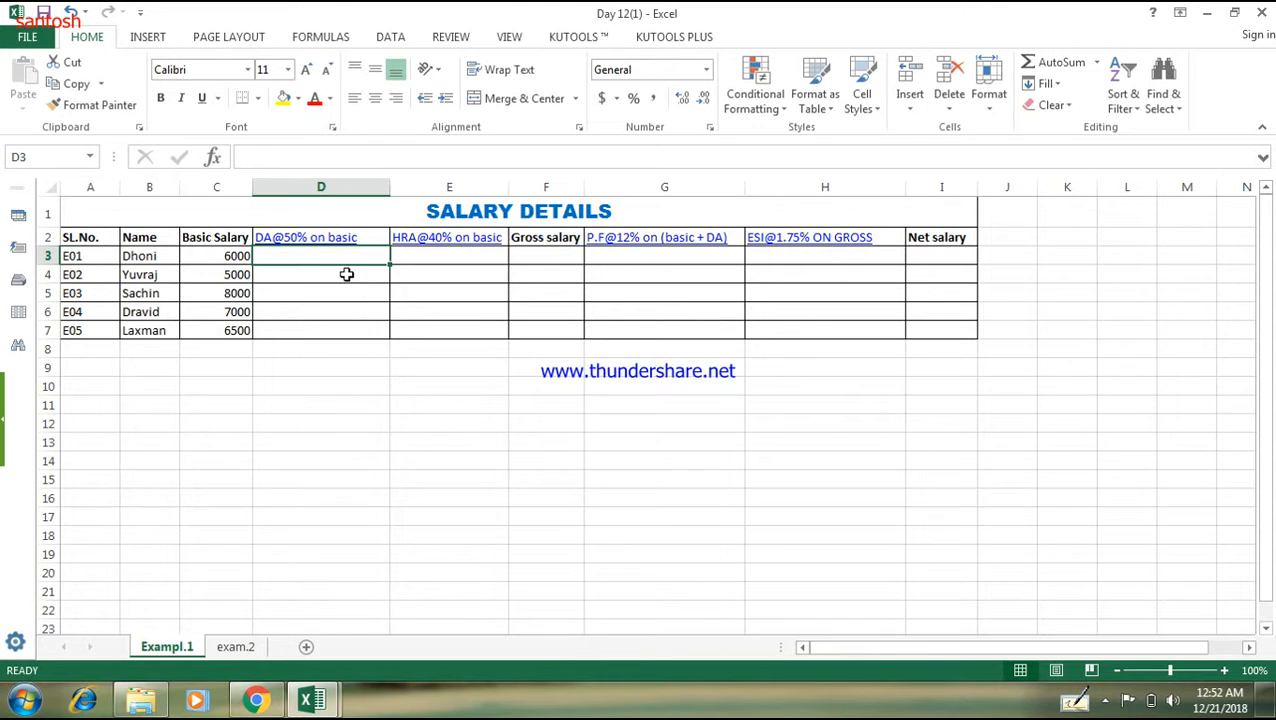
# Calculate DA in D3 with the formula =C3*50% and fill it down to D7
pyautogui.write('=')
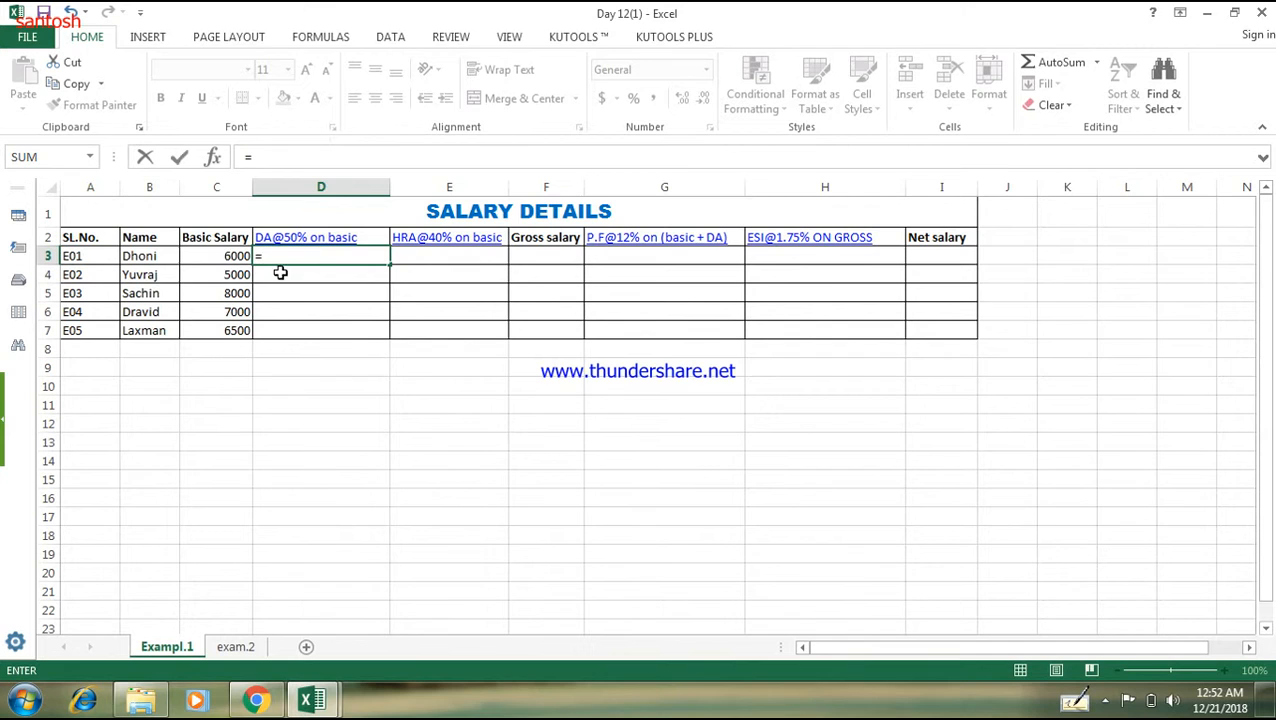
pyautogui.click(235, 255)
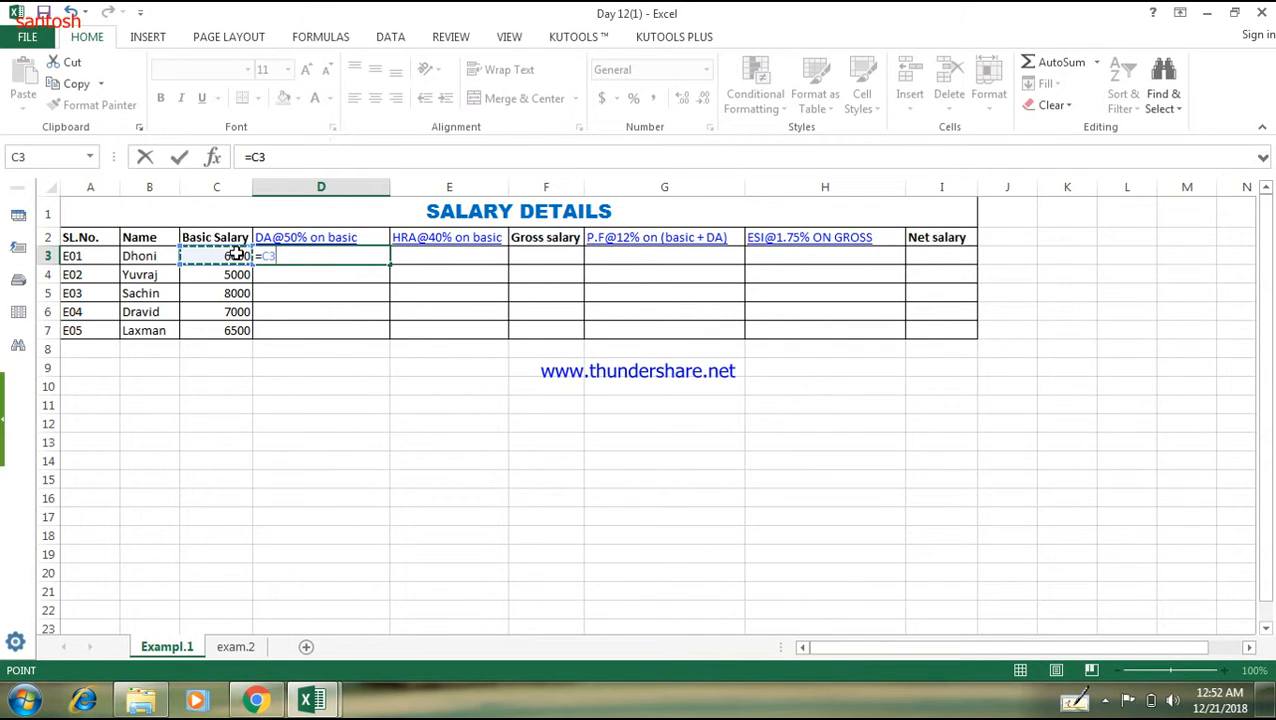
pyautogui.write('*50%')
pyautogui.press('Return')
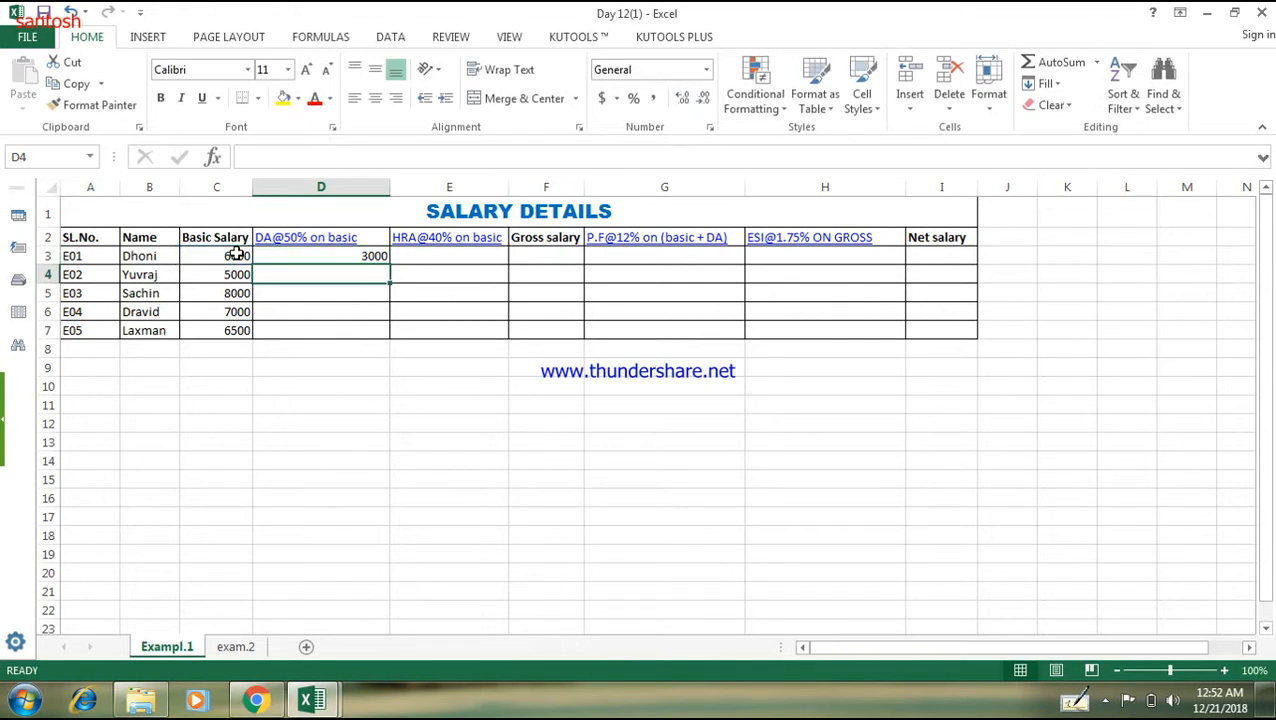
pyautogui.click(375, 256)
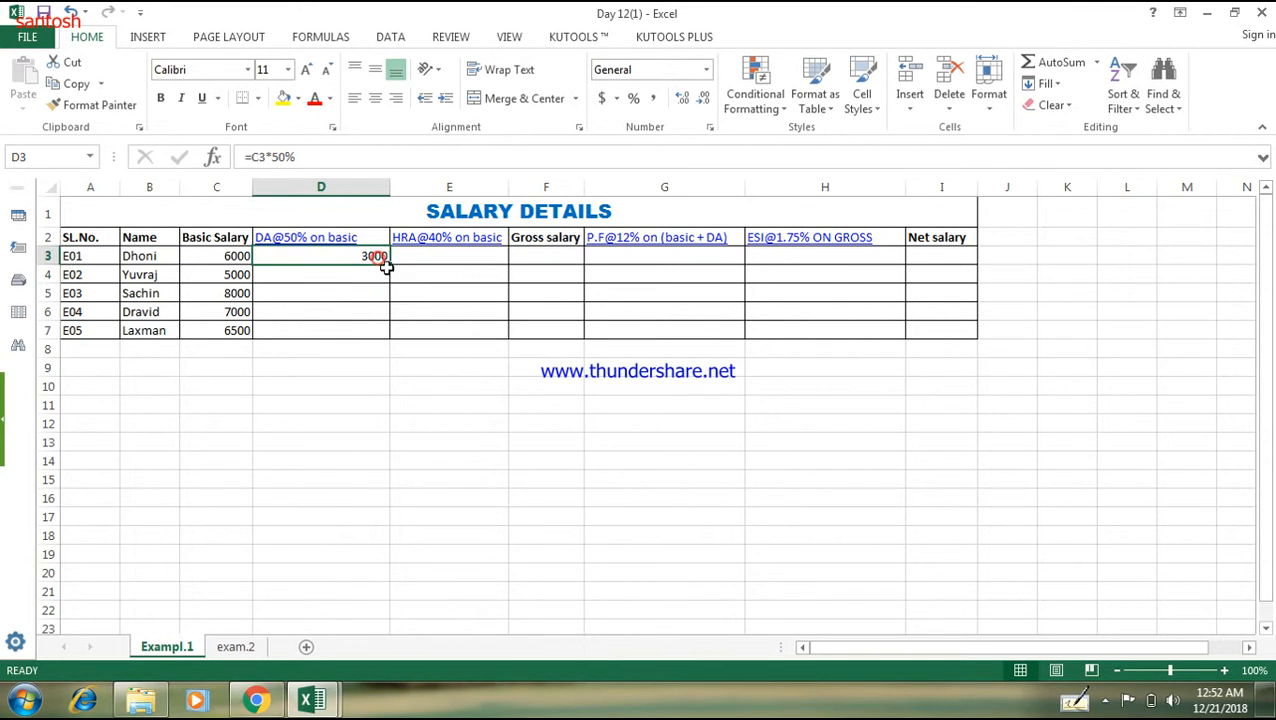
pyautogui.moveTo(389, 265); pyautogui.dragTo(387, 332)
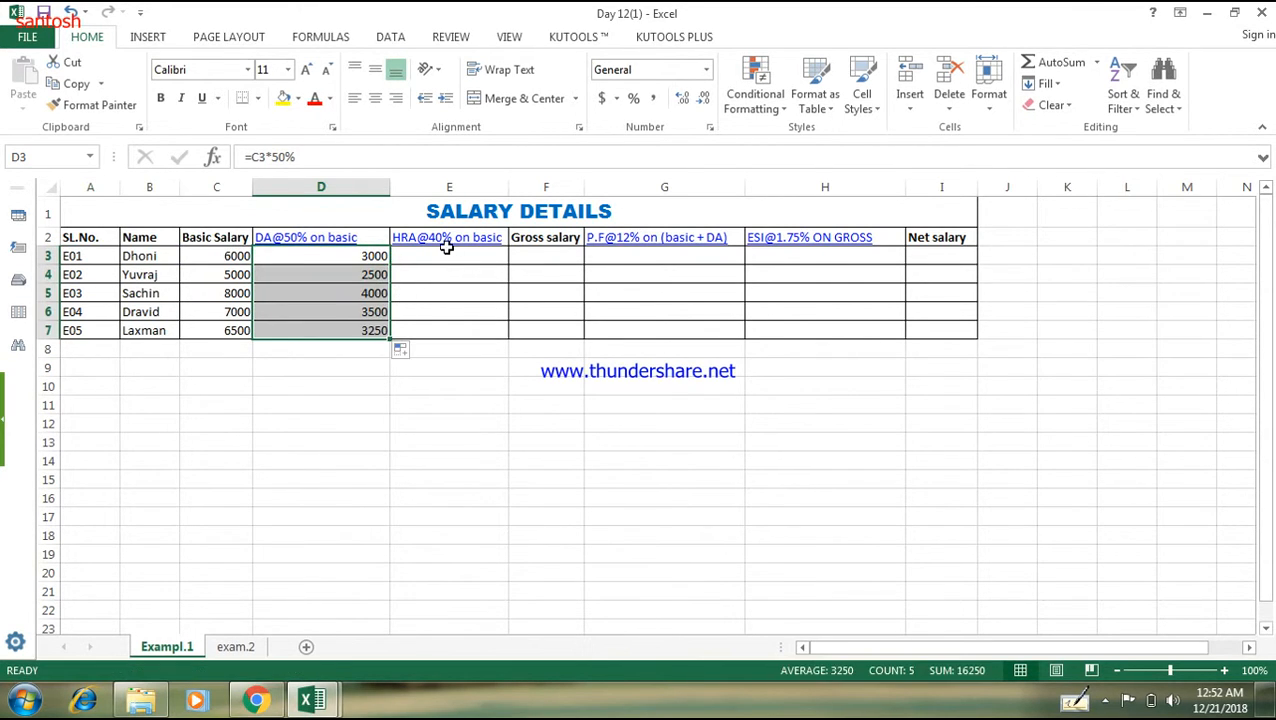
# Calculate HRA in E3 with the formula =C3*40% and fill it down to E7
pyautogui.click(450, 257)
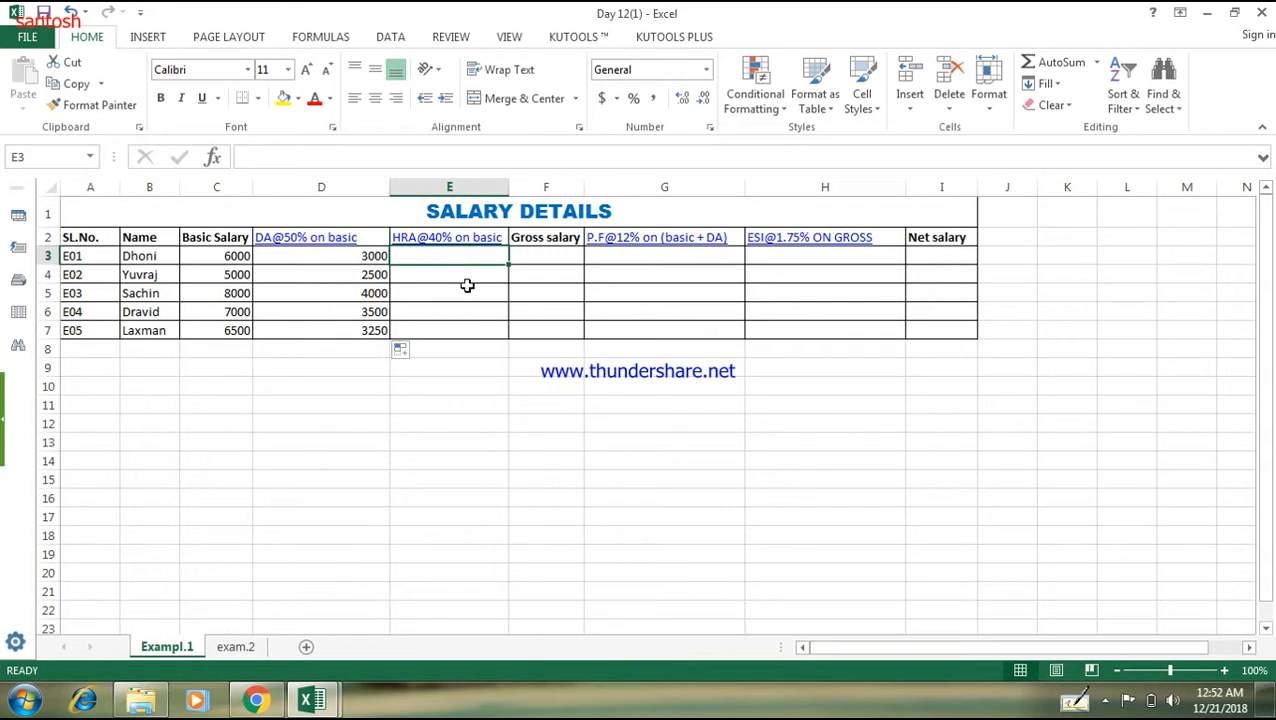
pyautogui.write('=')
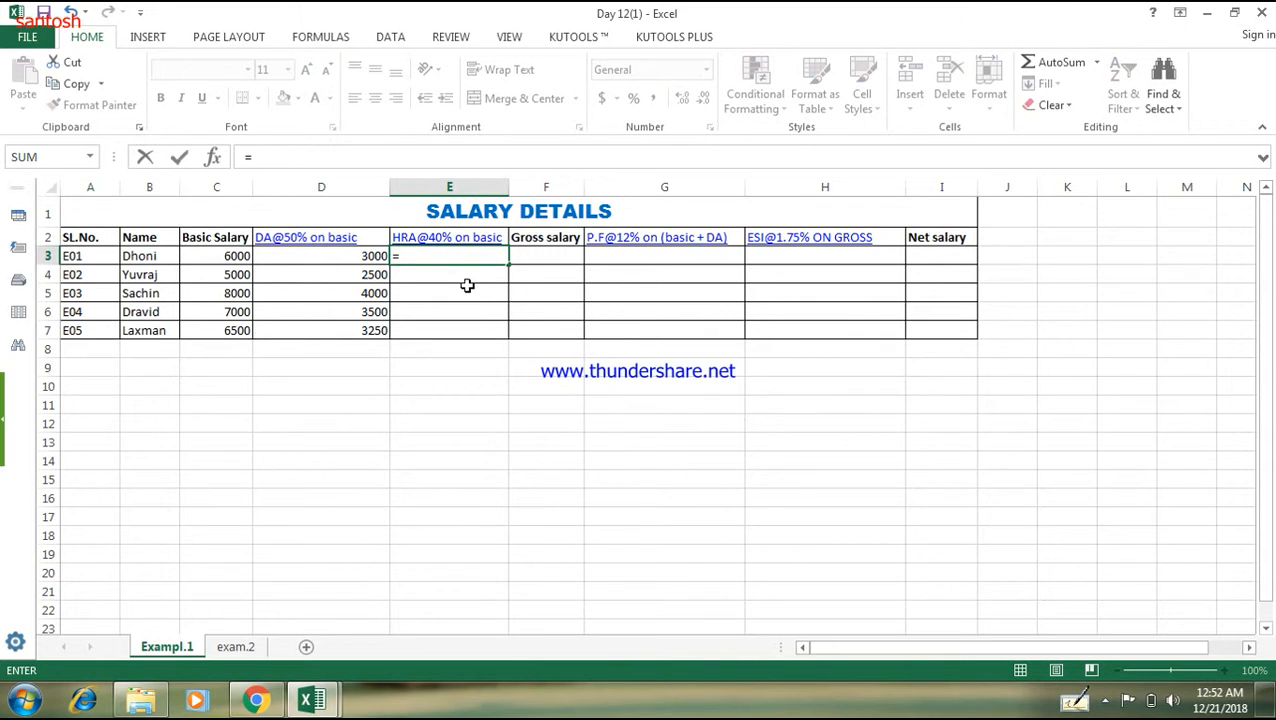
pyautogui.click(245, 255)
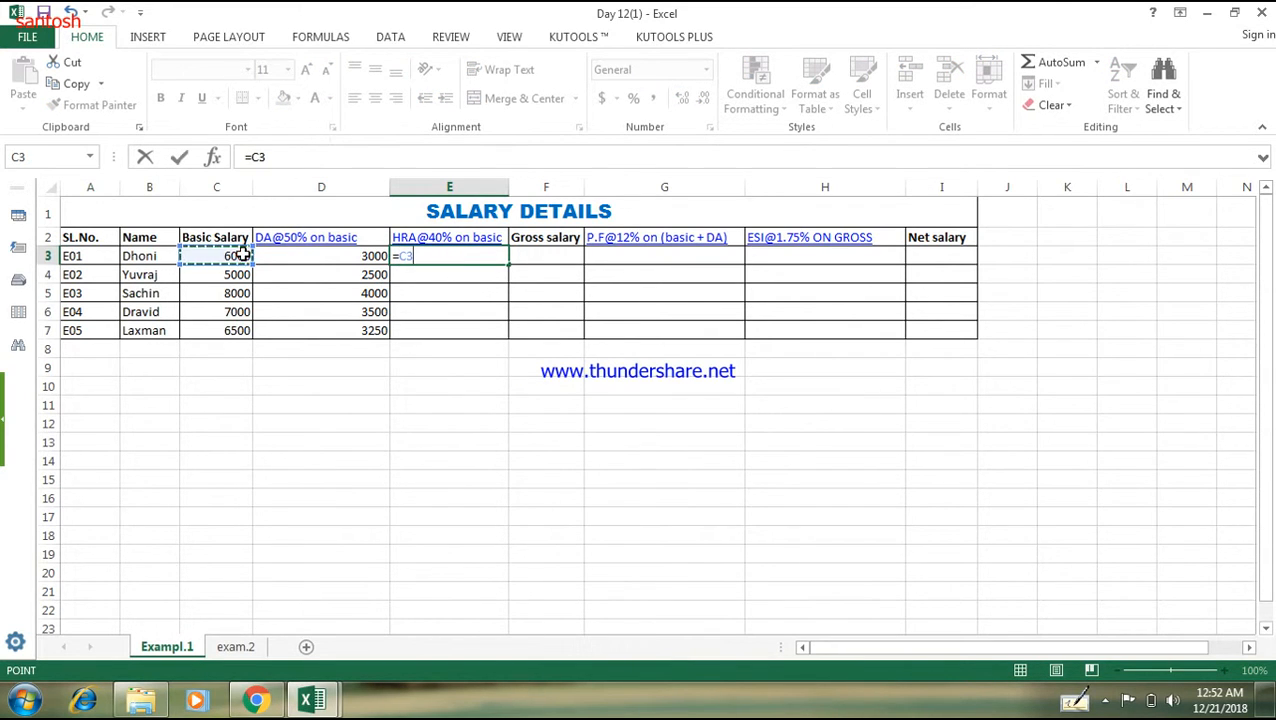
pyautogui.write('*40')
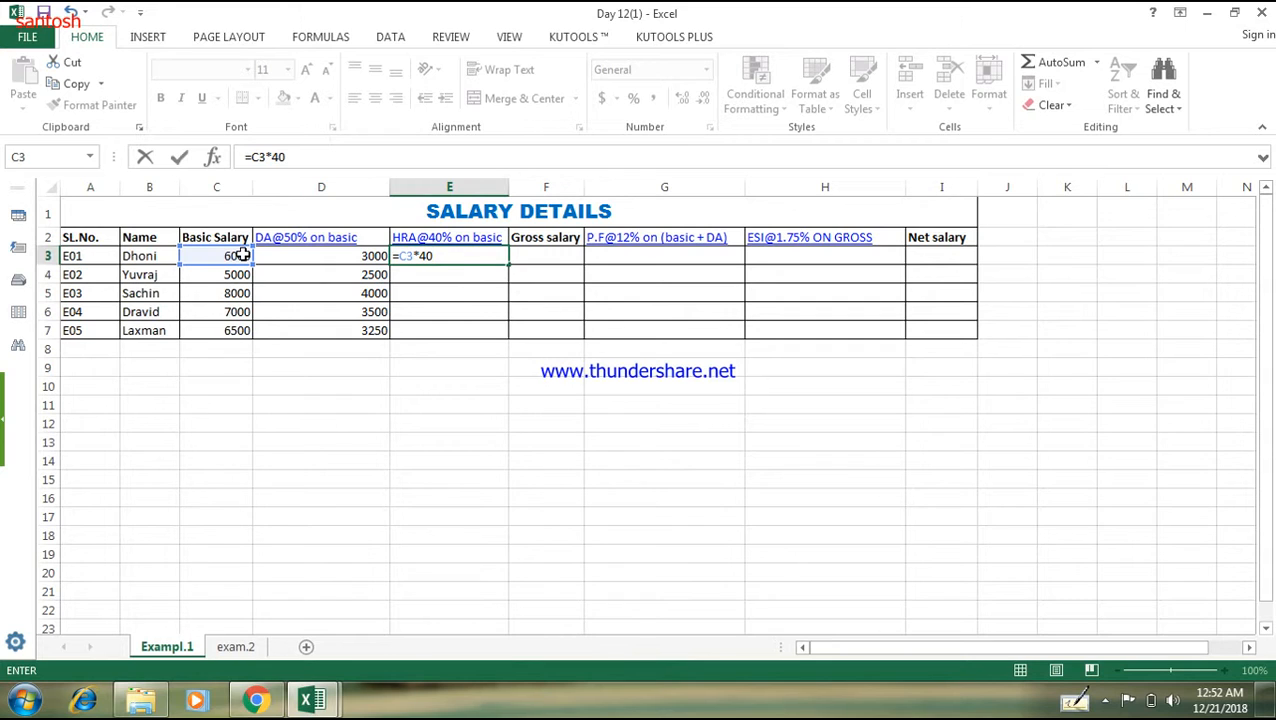
pyautogui.write('%')
pyautogui.press('Return')
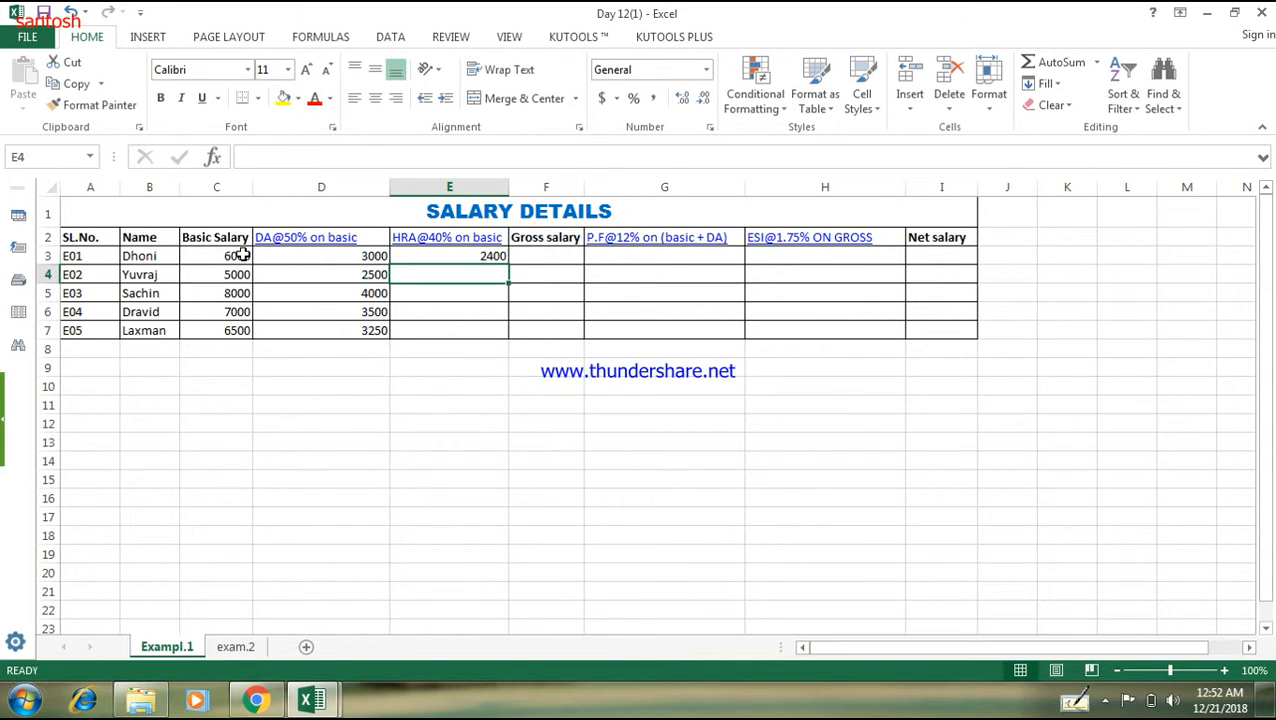
pyautogui.click(490, 254)
pyautogui.moveTo(509, 262); pyautogui.dragTo(506, 343)
# Calculate the gross salary in F3 with the formula =C3+D3+E3 and fill it down to F7
pyautogui.click(550, 254)
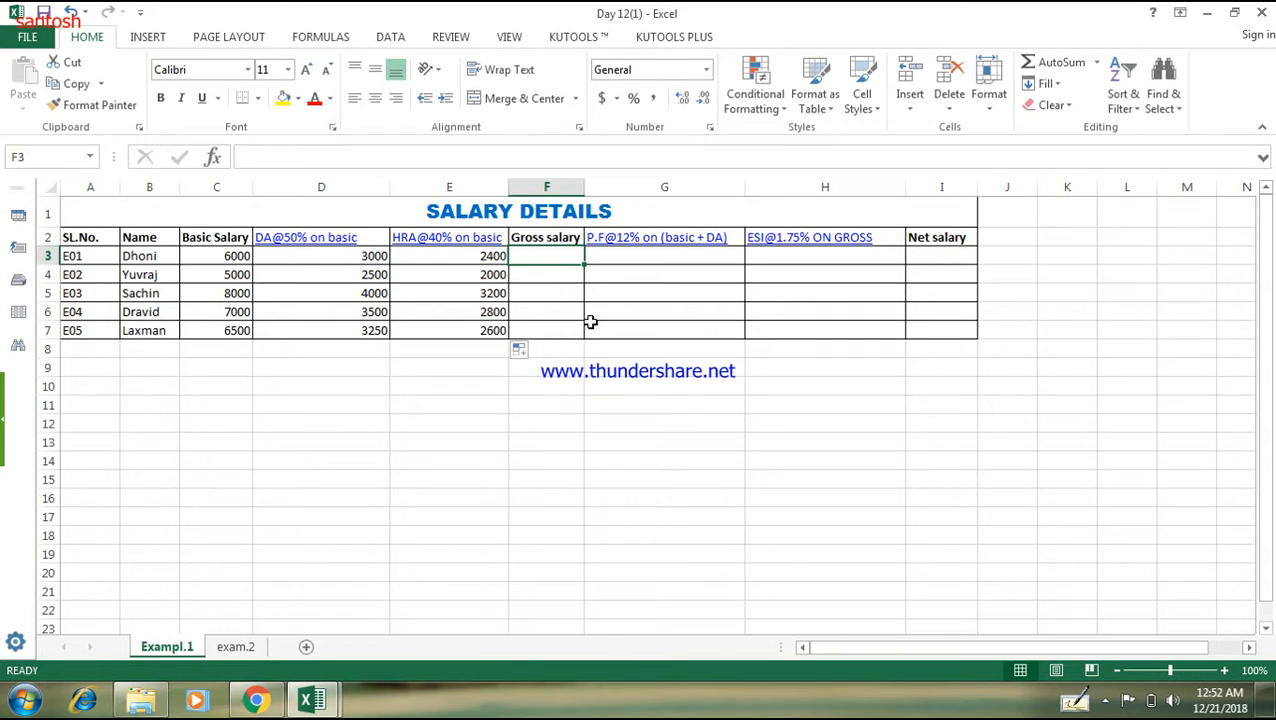
pyautogui.write('=')
pyautogui.press('Left')
pyautogui.press('Left')
pyautogui.press('Left')
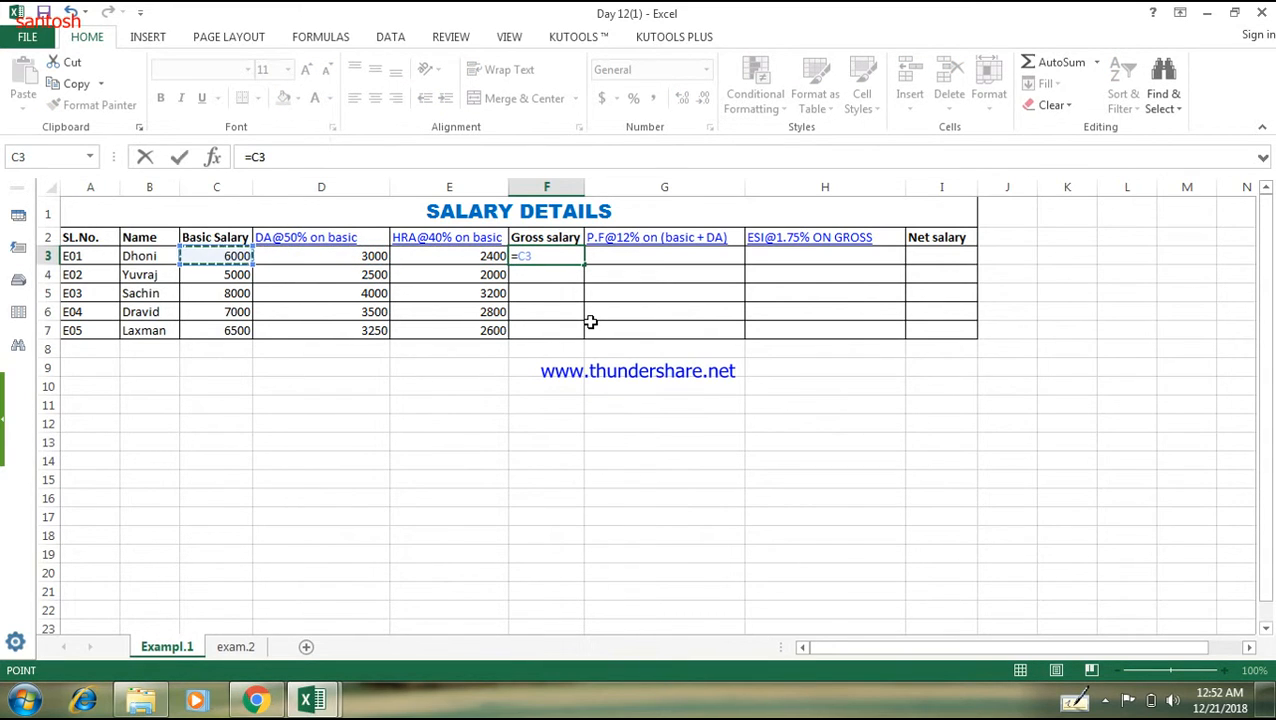
pyautogui.write('_')
pyautogui.press('BackSpace')
pyautogui.write('+')
pyautogui.press('Left')
pyautogui.press('Left')
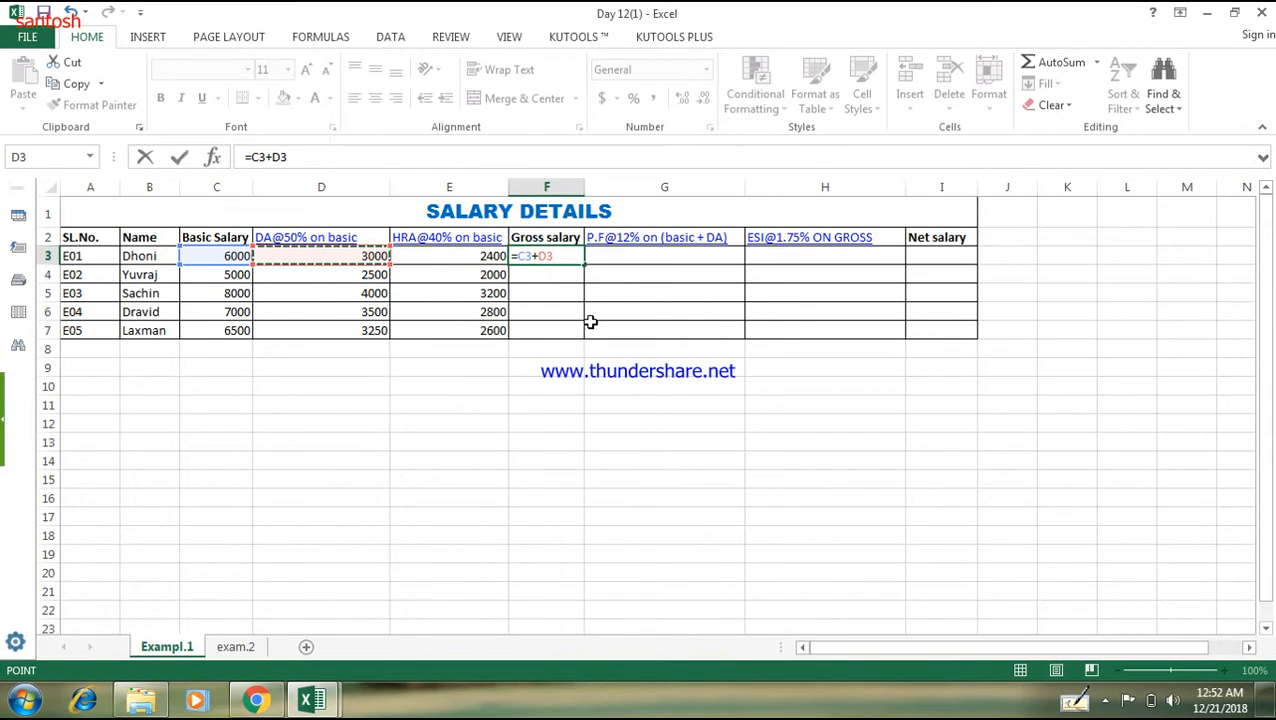
pyautogui.write('+')
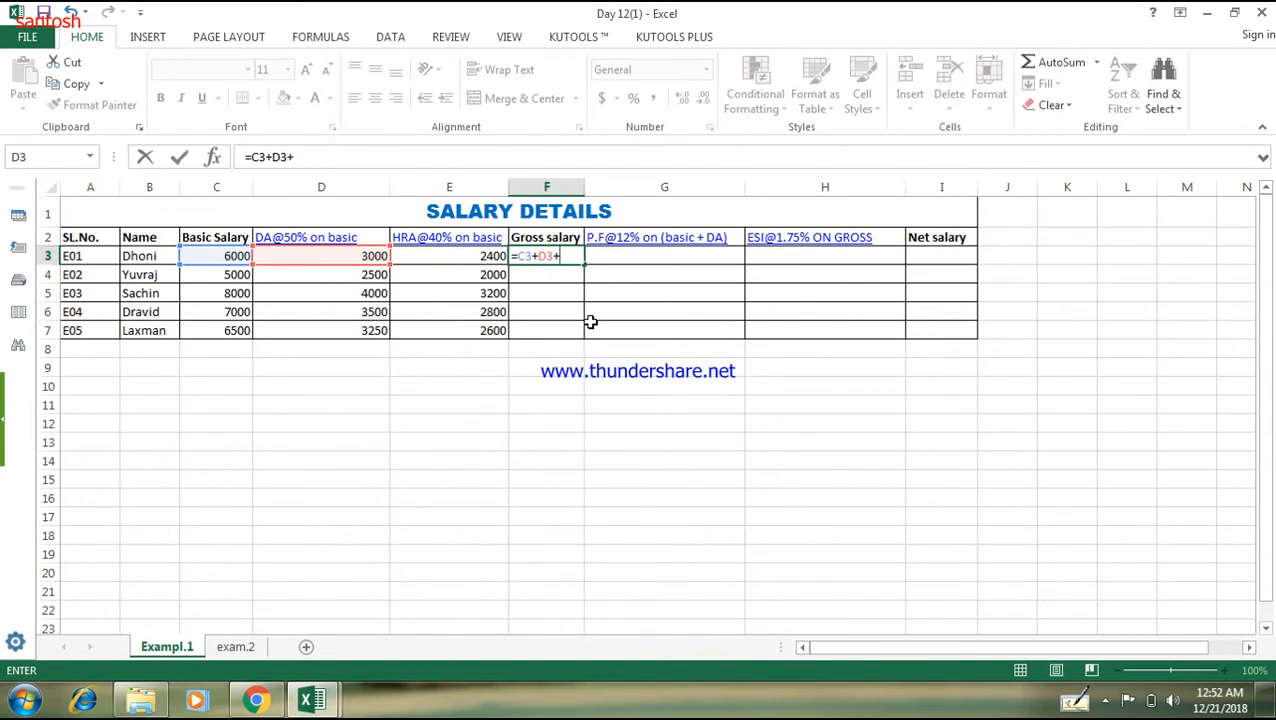
pyautogui.press('Left')
pyautogui.press('Return')
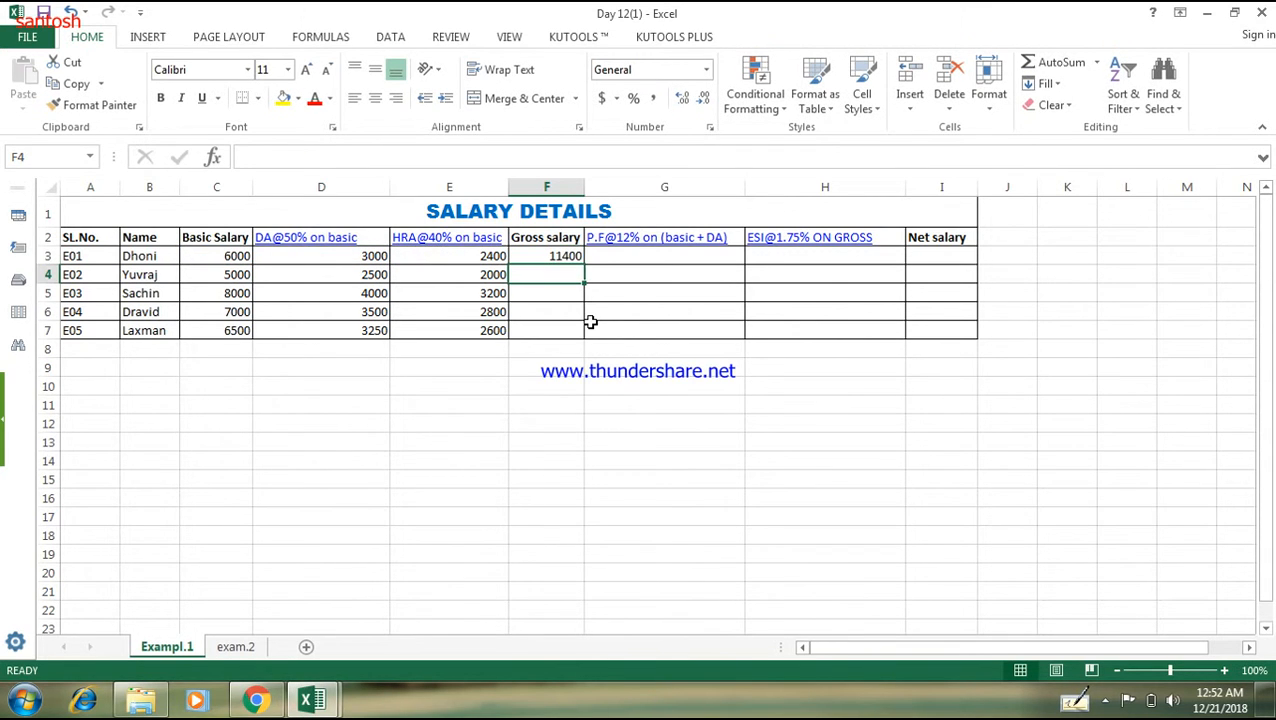
pyautogui.click(575, 256)
pyautogui.moveTo(584, 263); pyautogui.dragTo(584, 336)
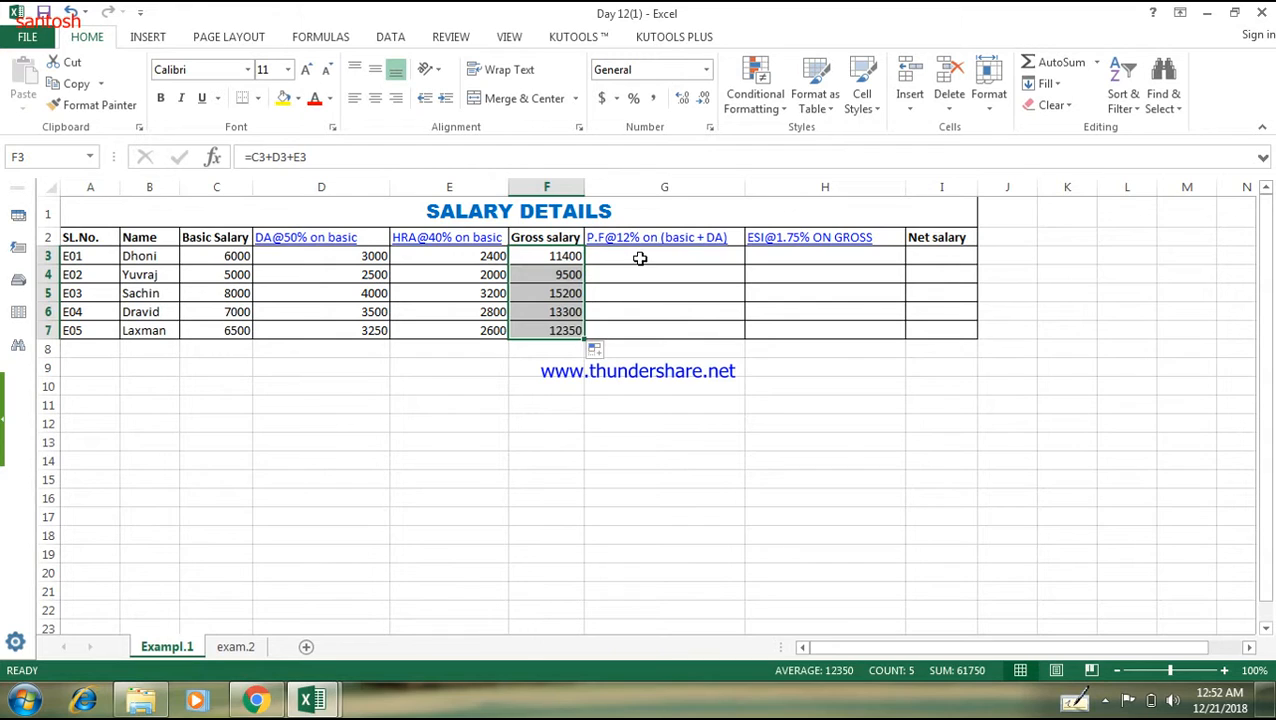
# Calculate P.F in G3 with the formula =(C3+D3)*12% and fill it down to G7
pyautogui.click(638, 259)
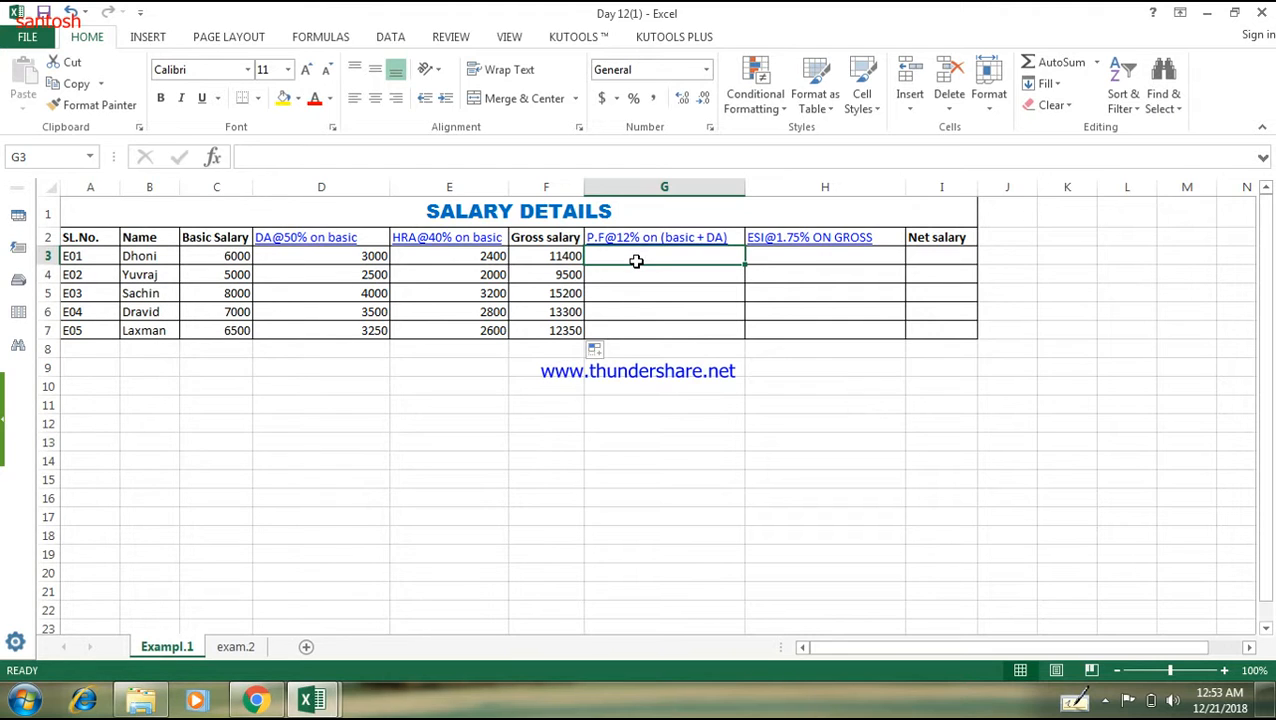
pyautogui.write('=')
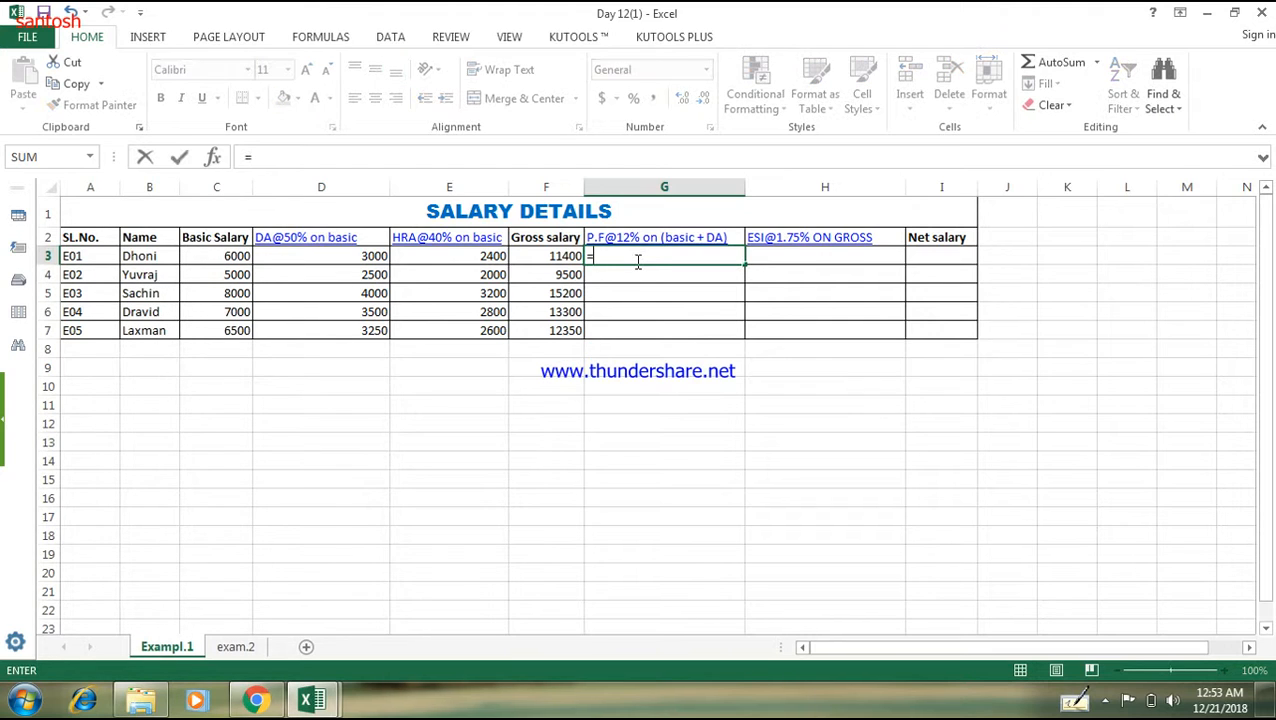
pyautogui.write('(')
pyautogui.click(232, 258)
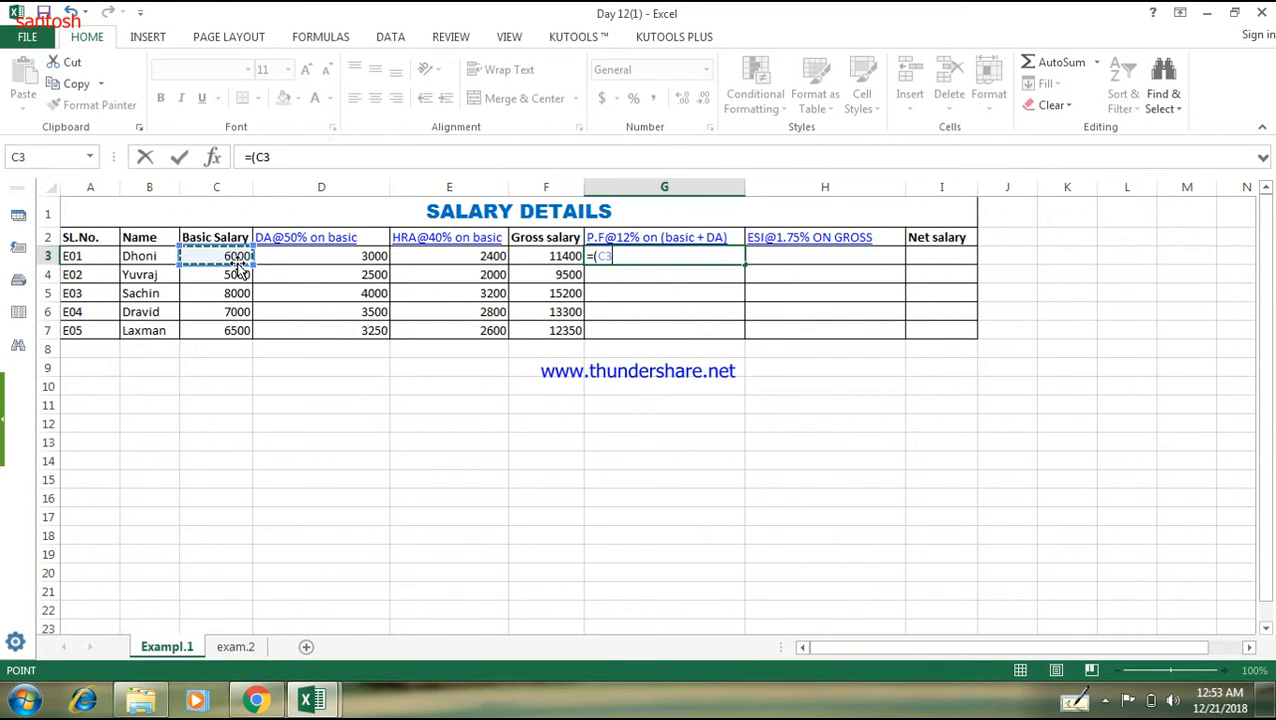
pyautogui.write('+')
pyautogui.click(322, 256)
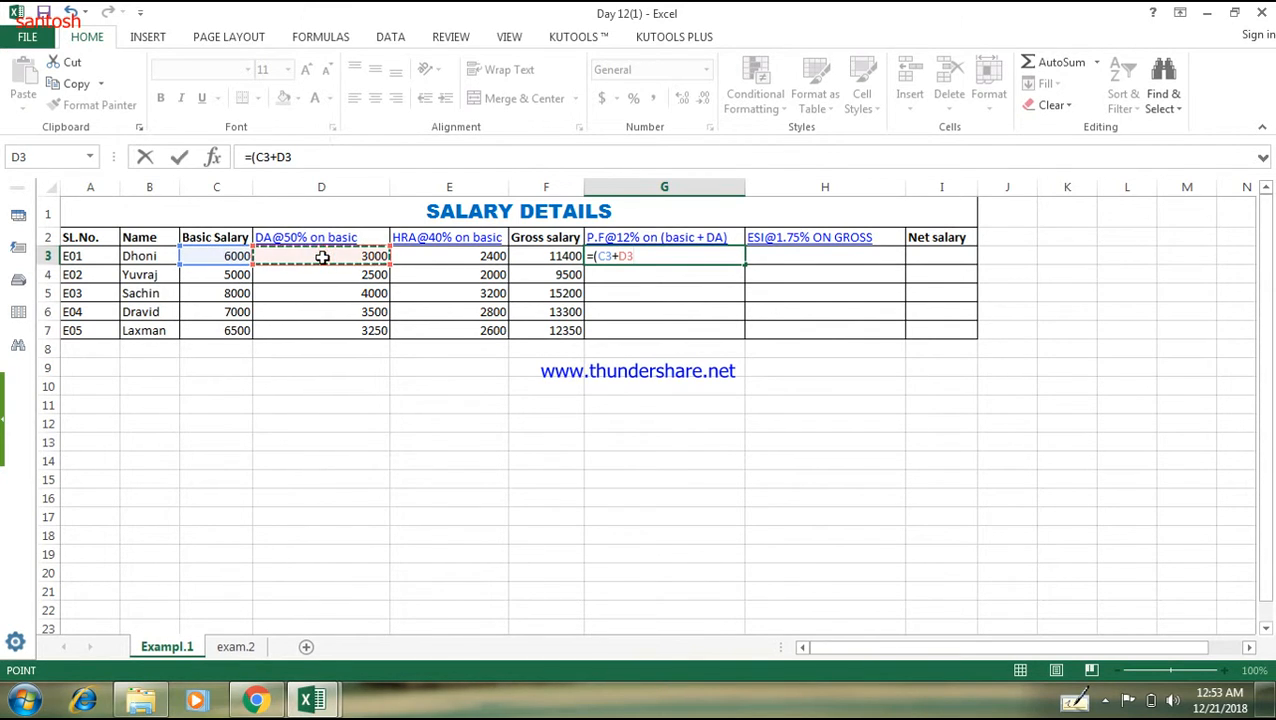
pyautogui.write(')*')
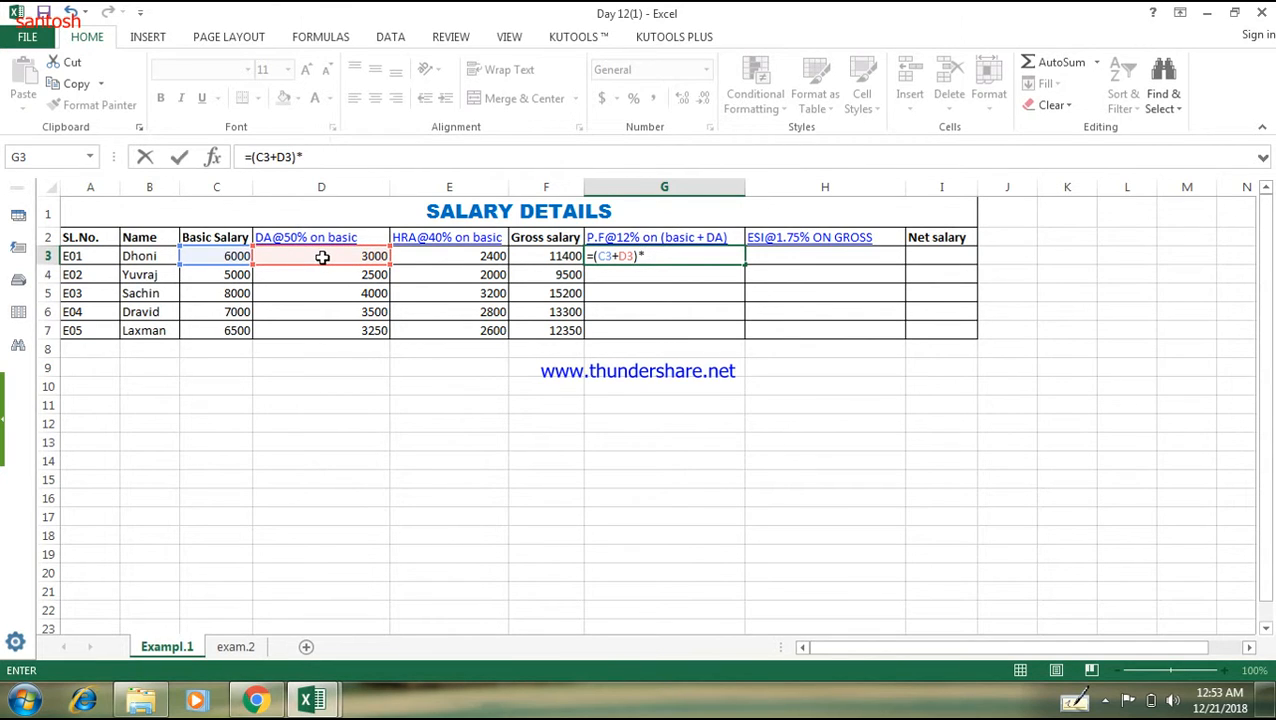
pyautogui.write('12%')
pyautogui.press('Return')
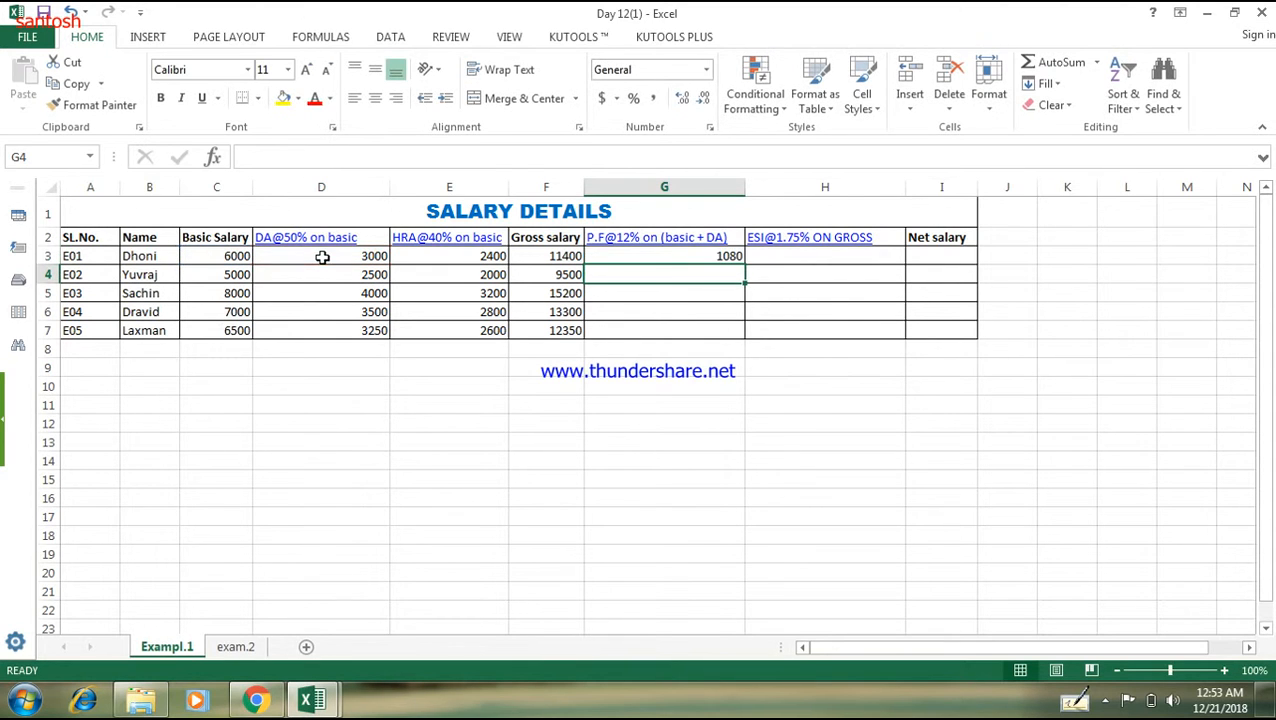
pyautogui.click(734, 258)
pyautogui.moveTo(744, 264); pyautogui.dragTo(745, 341)
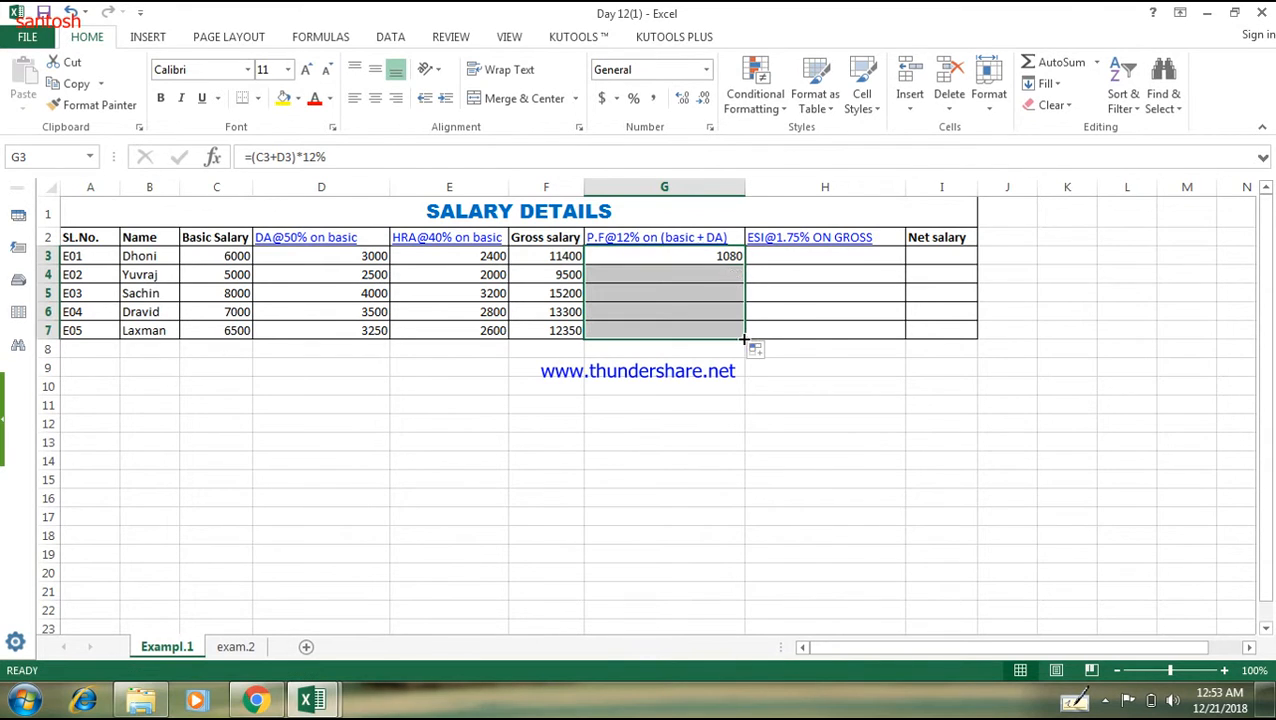
pyautogui.click(724, 258)
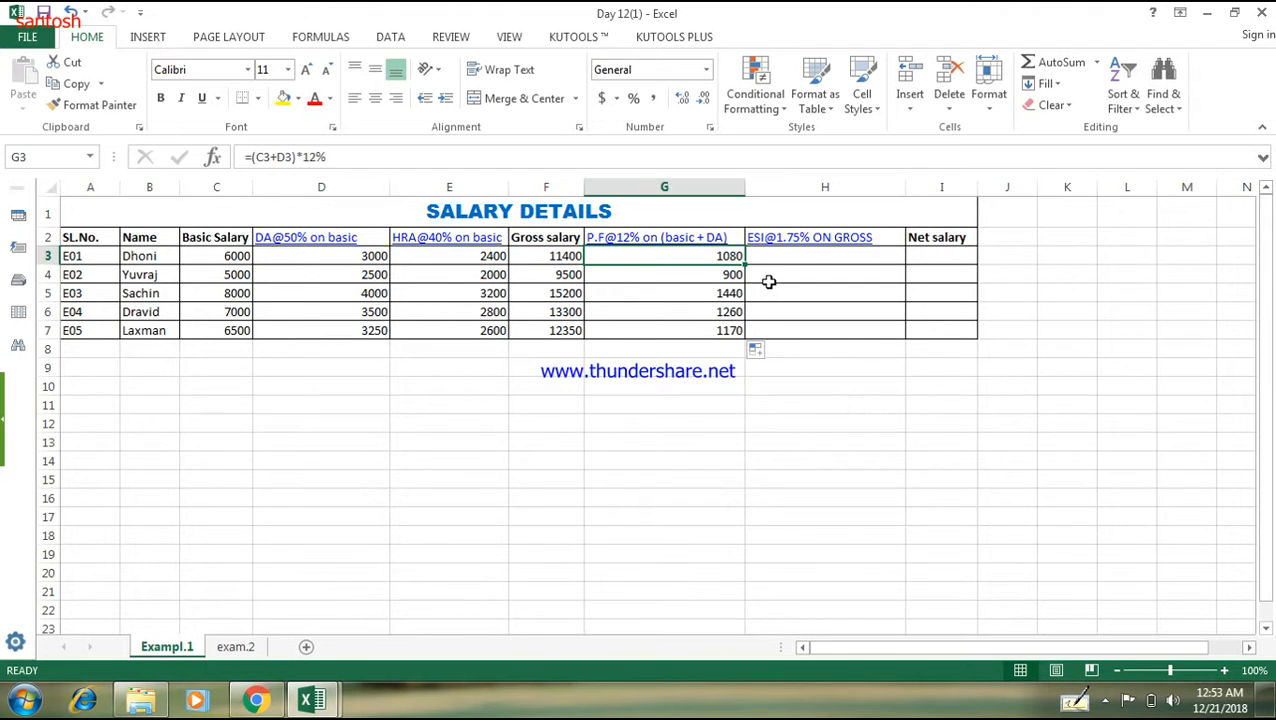
# Calculate ESI in H3 with the formula =F3*1.75% and fill it down to H7
pyautogui.click(824, 261)
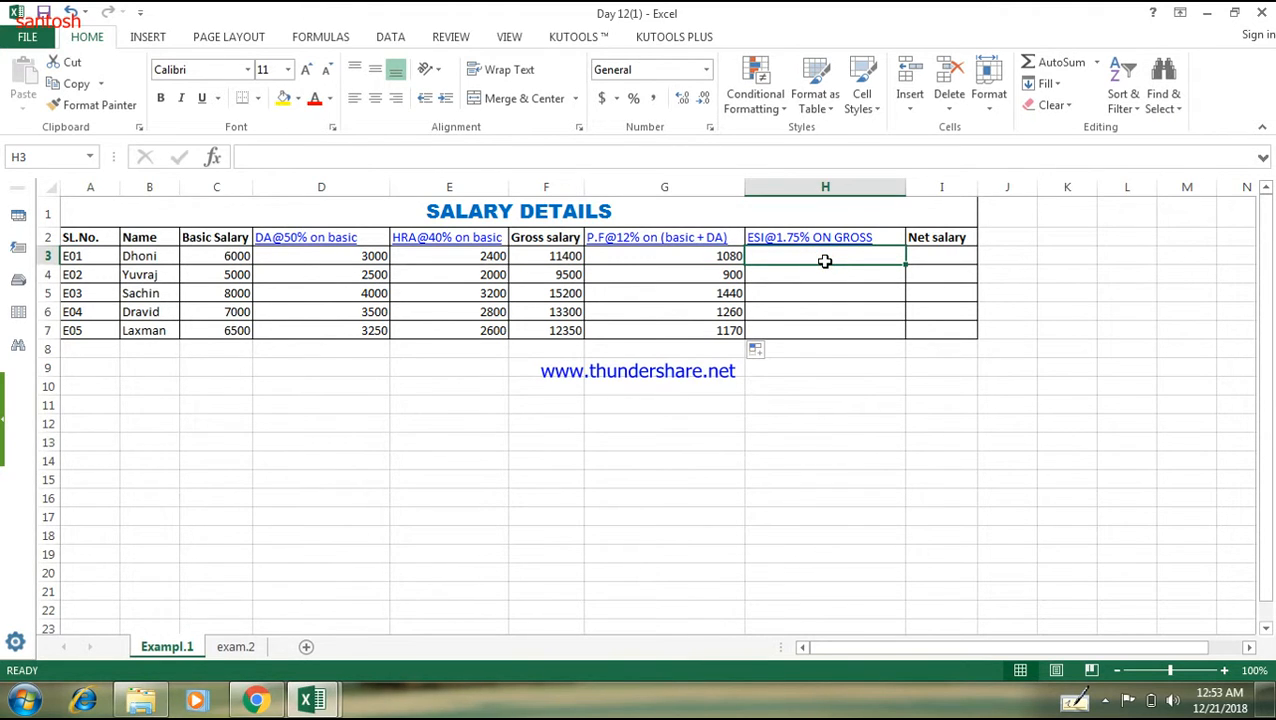
pyautogui.write('=')
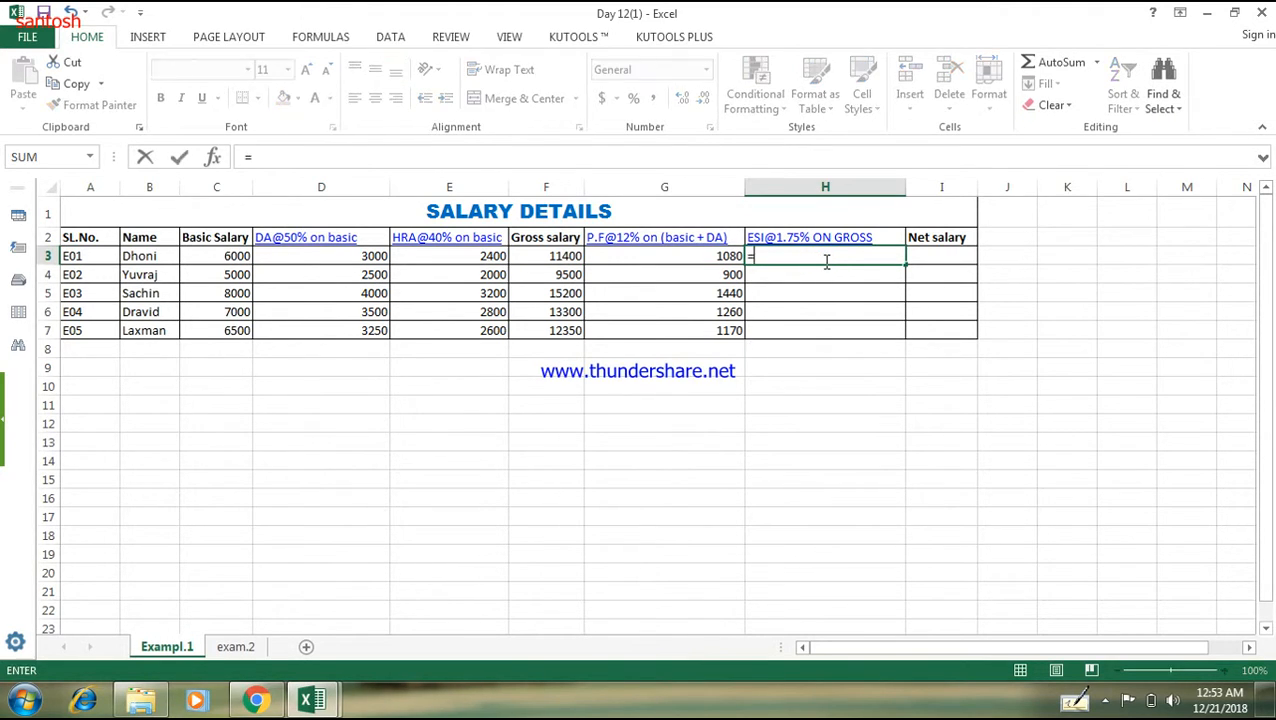
pyautogui.click(554, 258)
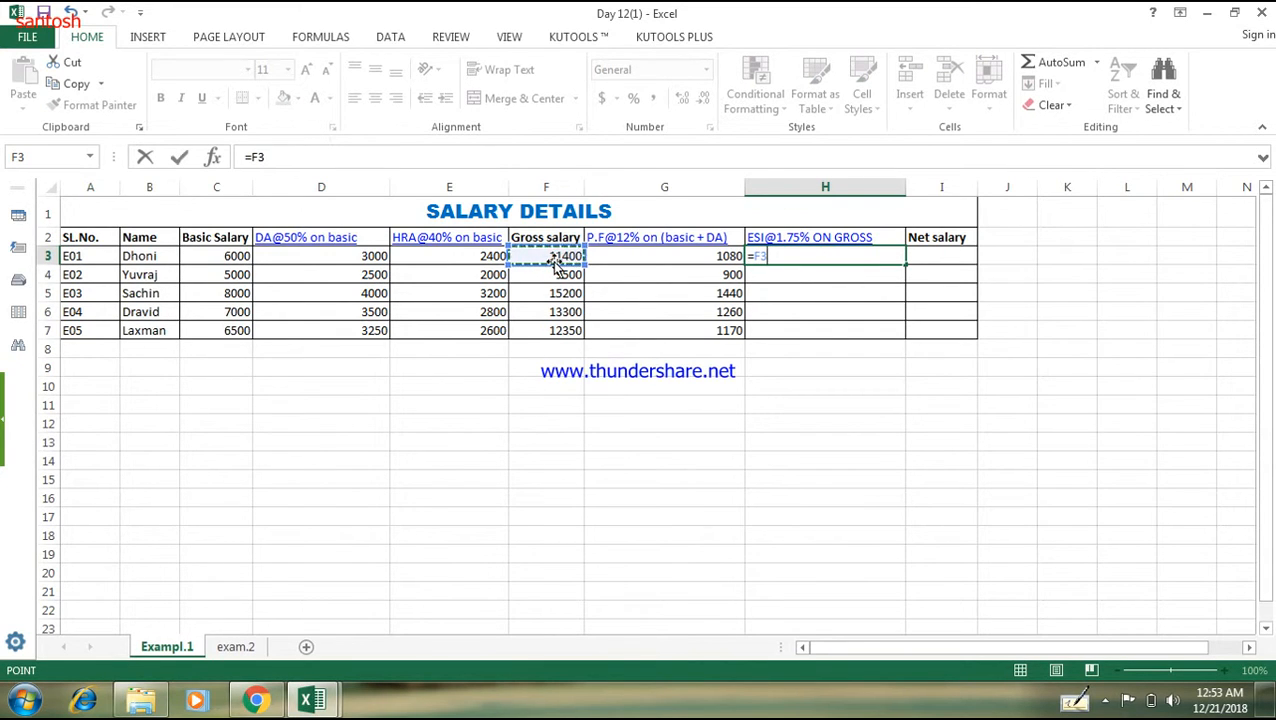
pyautogui.write('*')
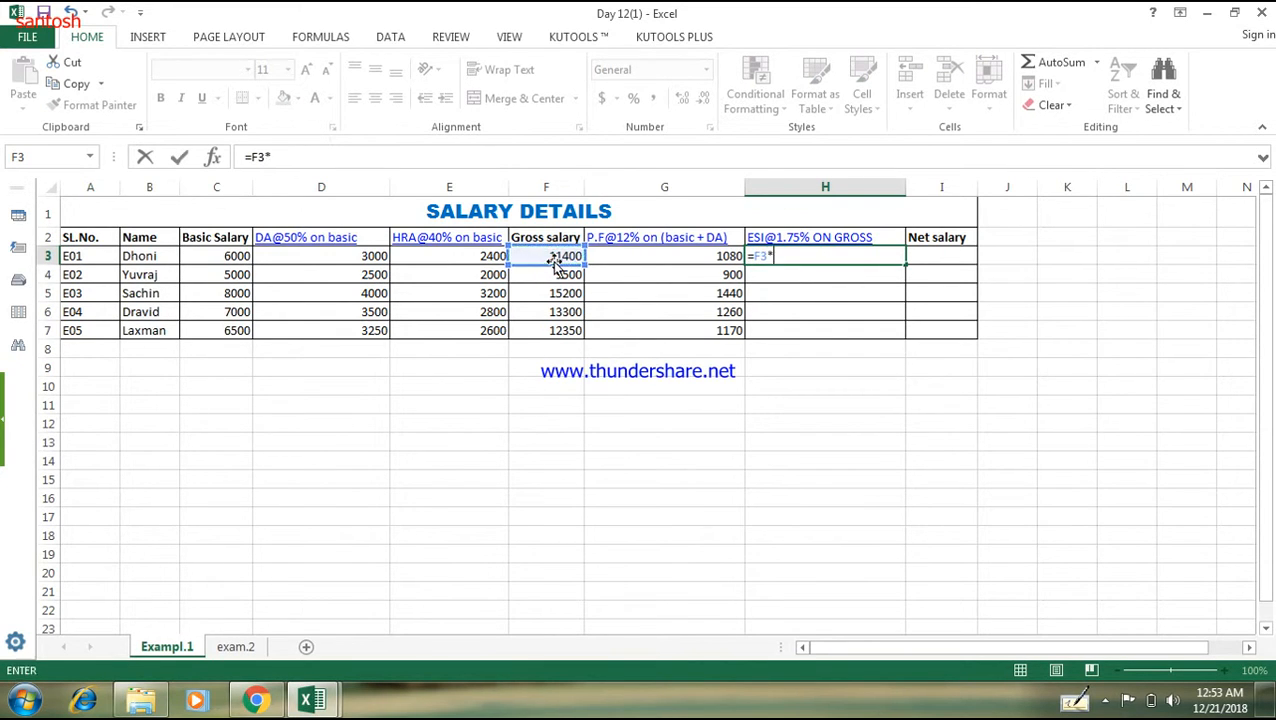
pyautogui.write('1.75%')
pyautogui.press('Return')
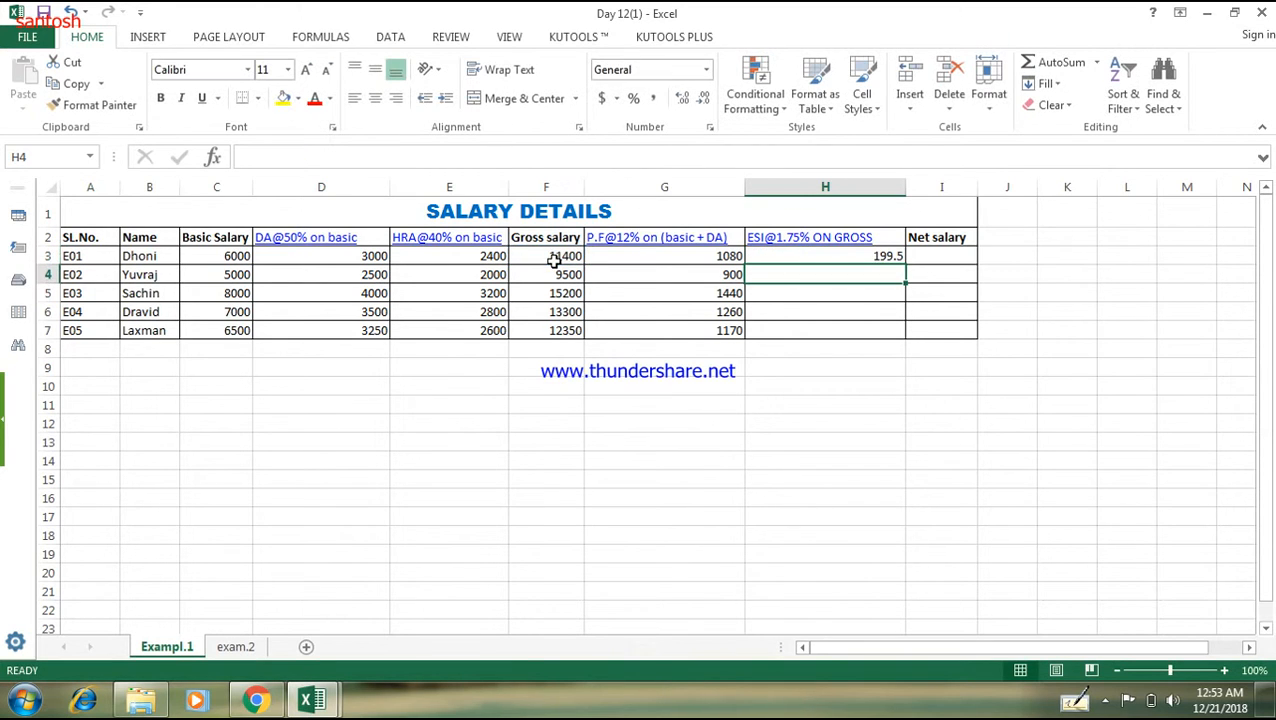
pyautogui.click(881, 257)
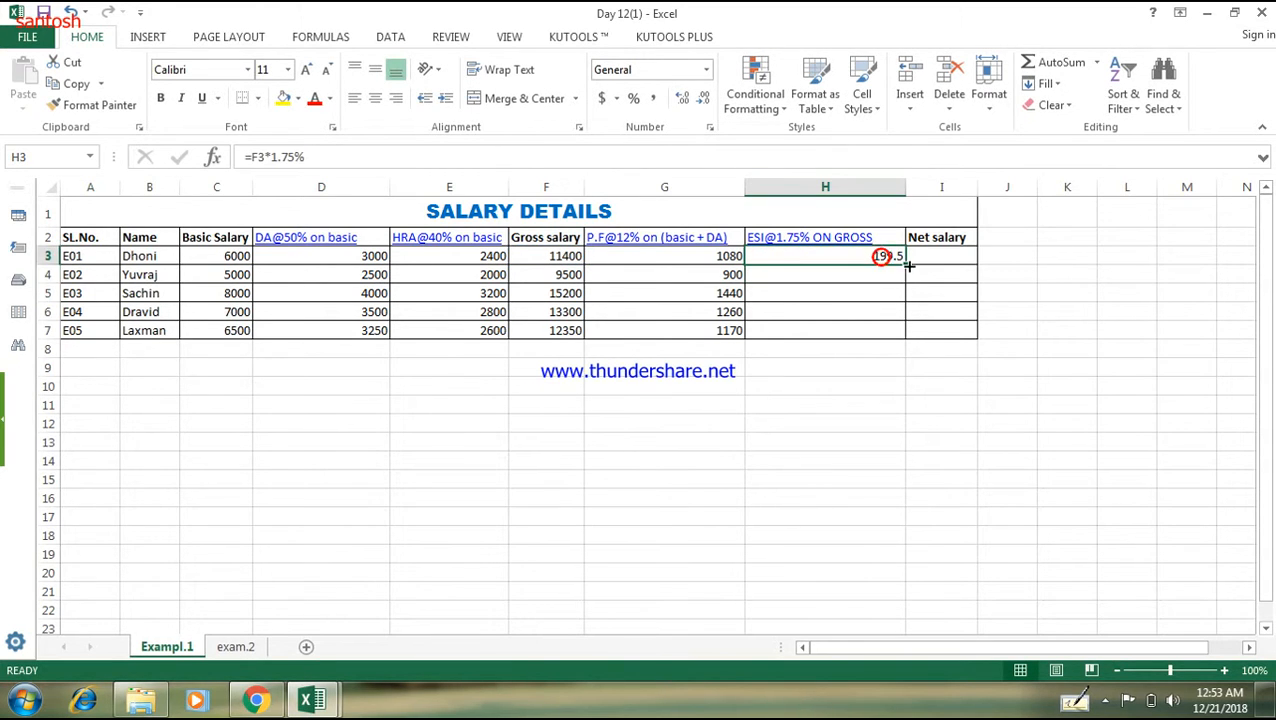
pyautogui.moveTo(904, 263); pyautogui.dragTo(898, 338)
# Calculate the first employee's net salary in I3 with the formula =F3-(G3+H3)
pyautogui.click(943, 259)
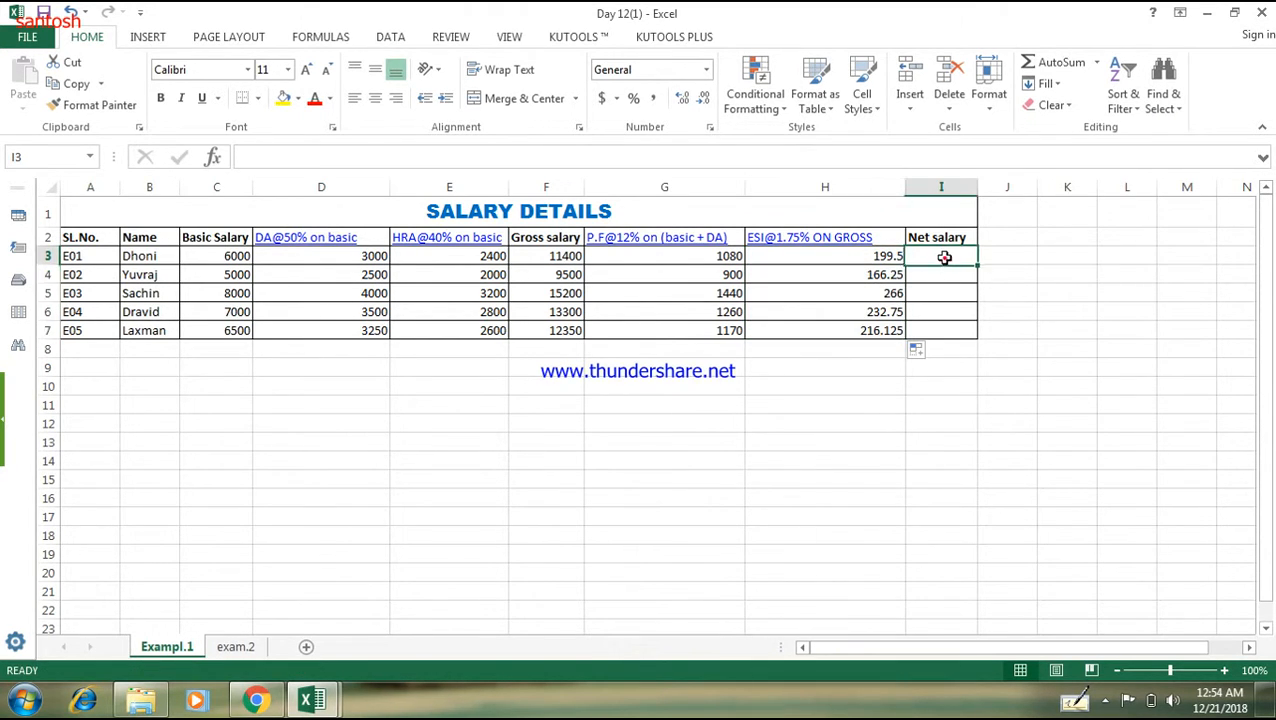
pyautogui.write('=')
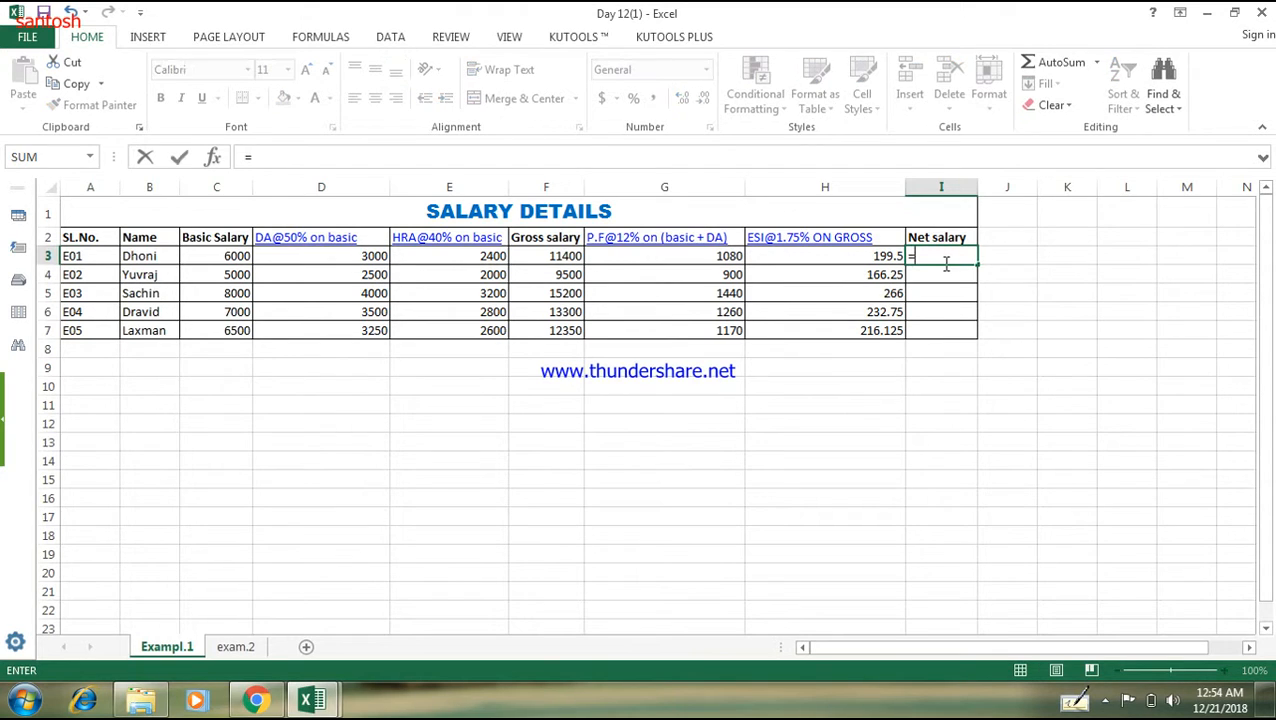
pyautogui.click(566, 256)
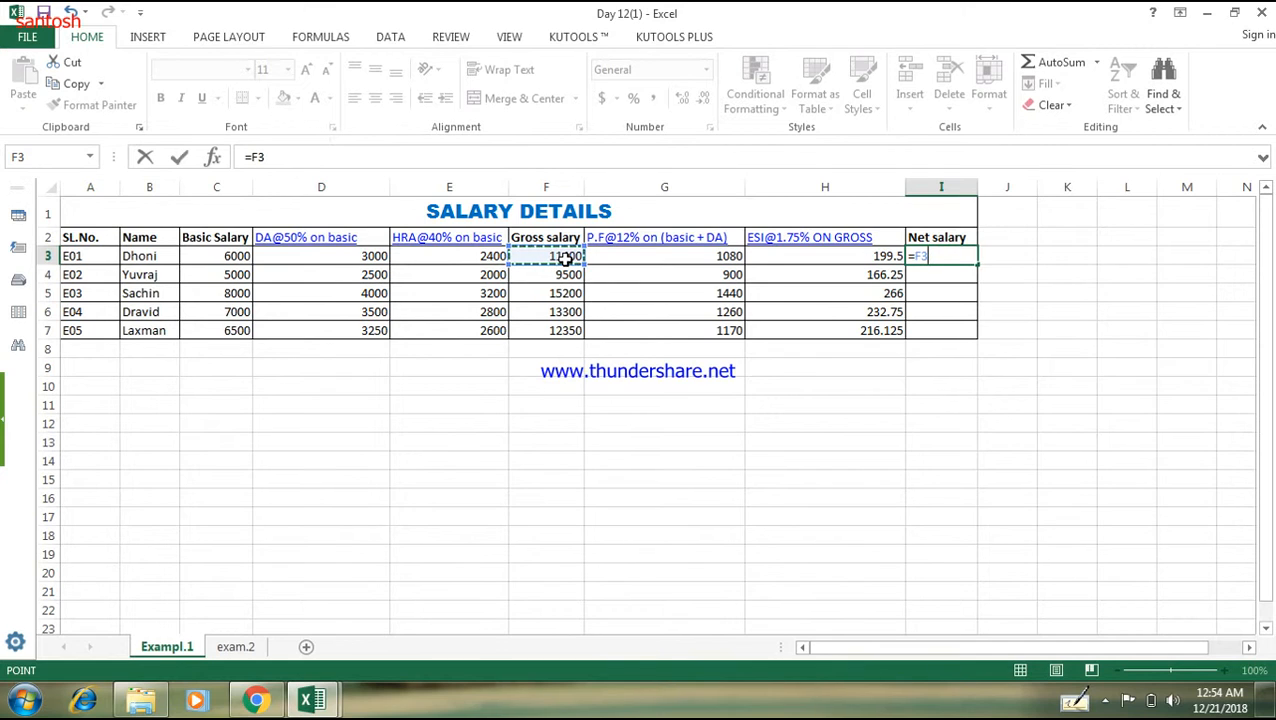
pyautogui.write('-(')
pyautogui.click(650, 257)
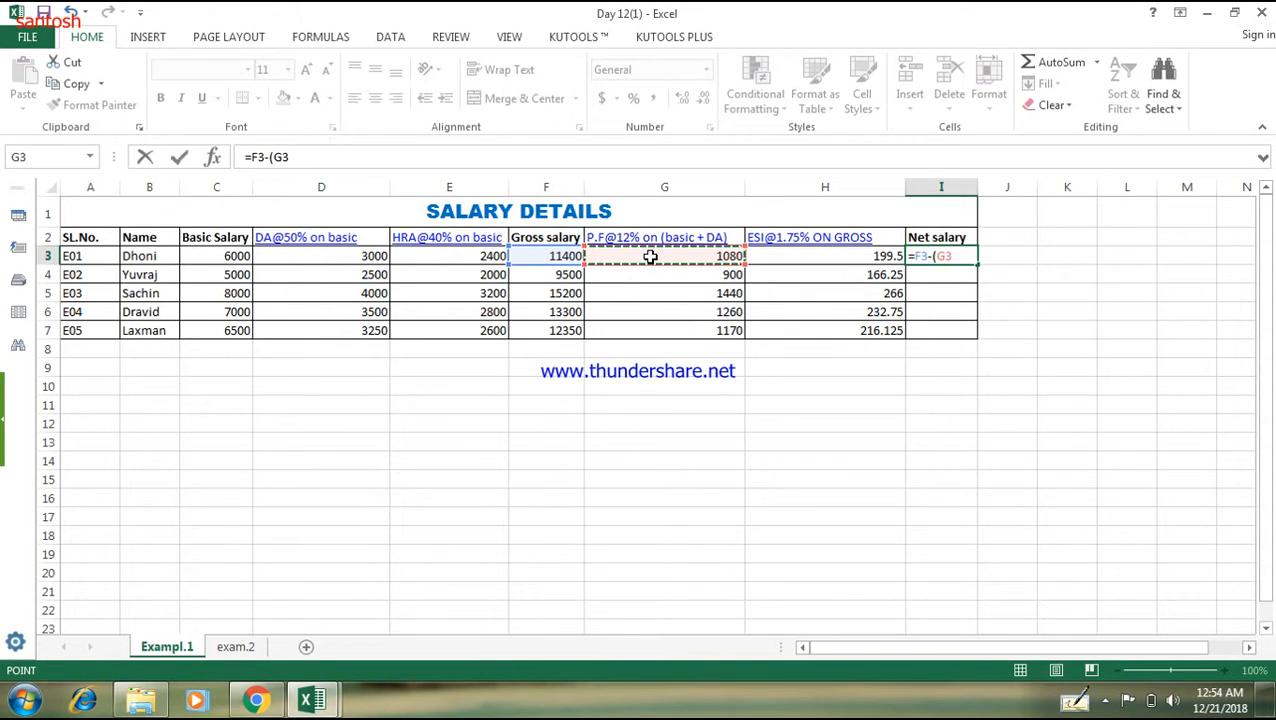
pyautogui.write('+')
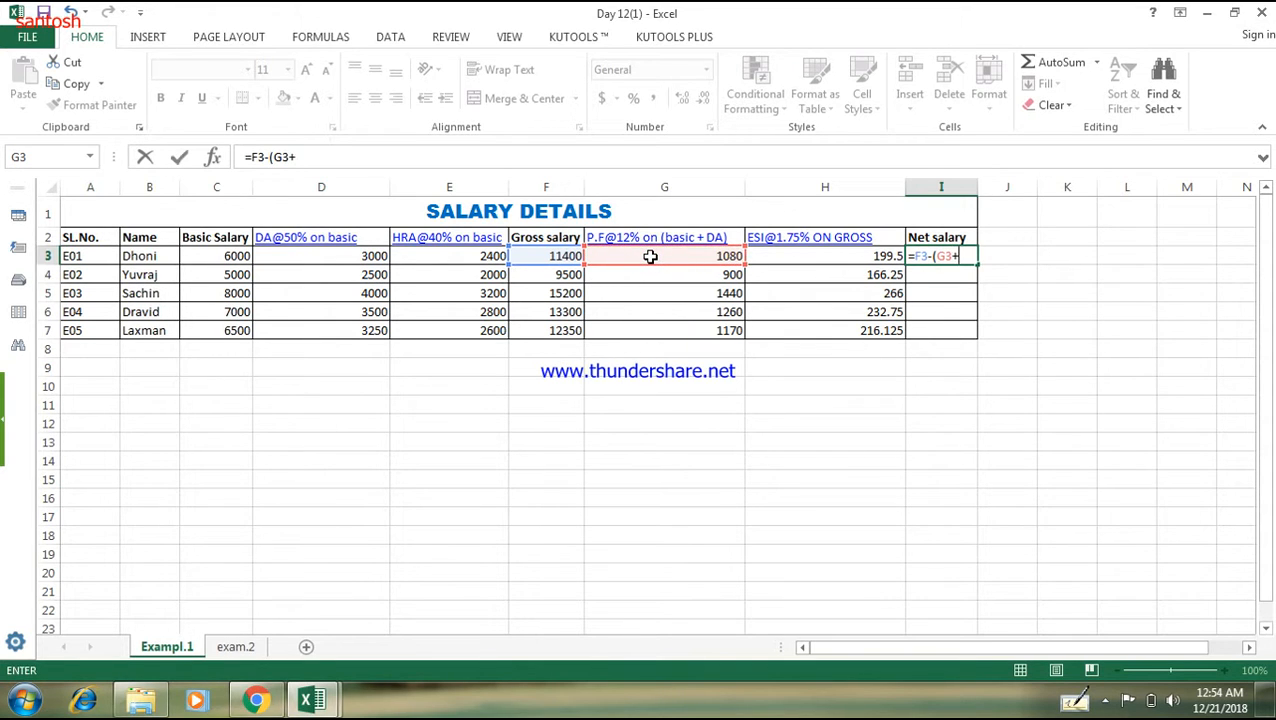
pyautogui.click(765, 260)
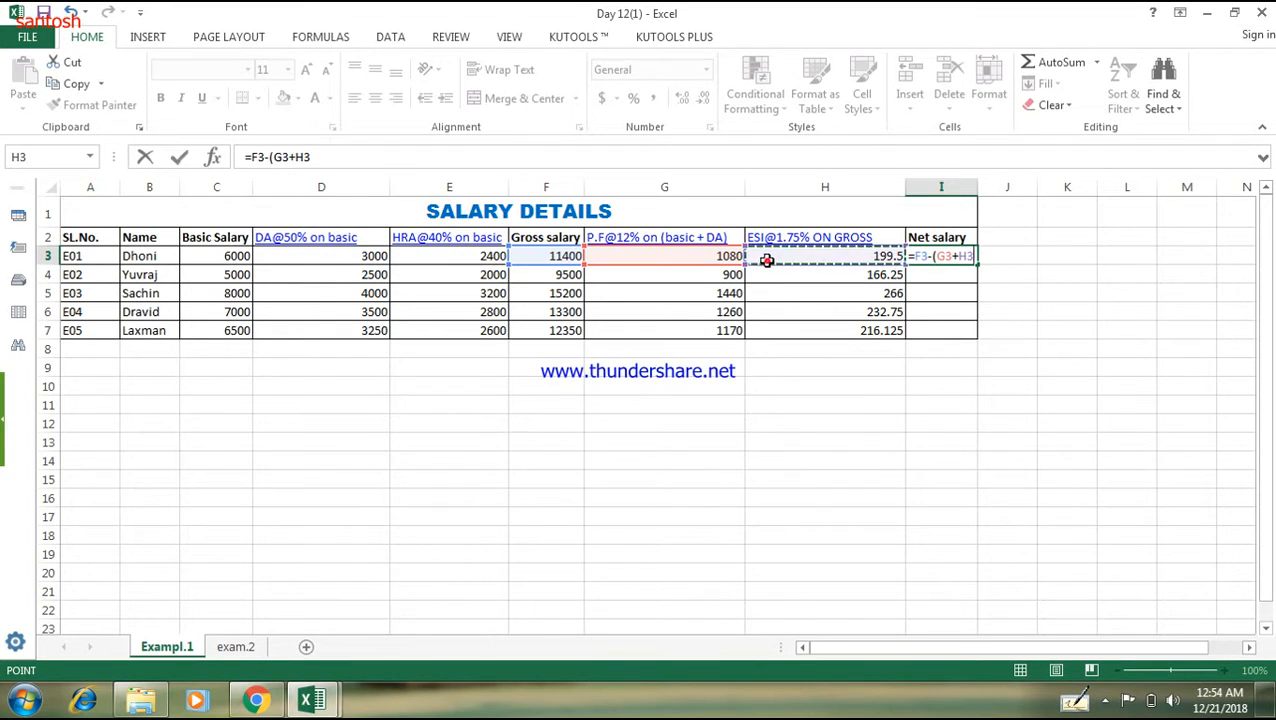
pyautogui.write(')')
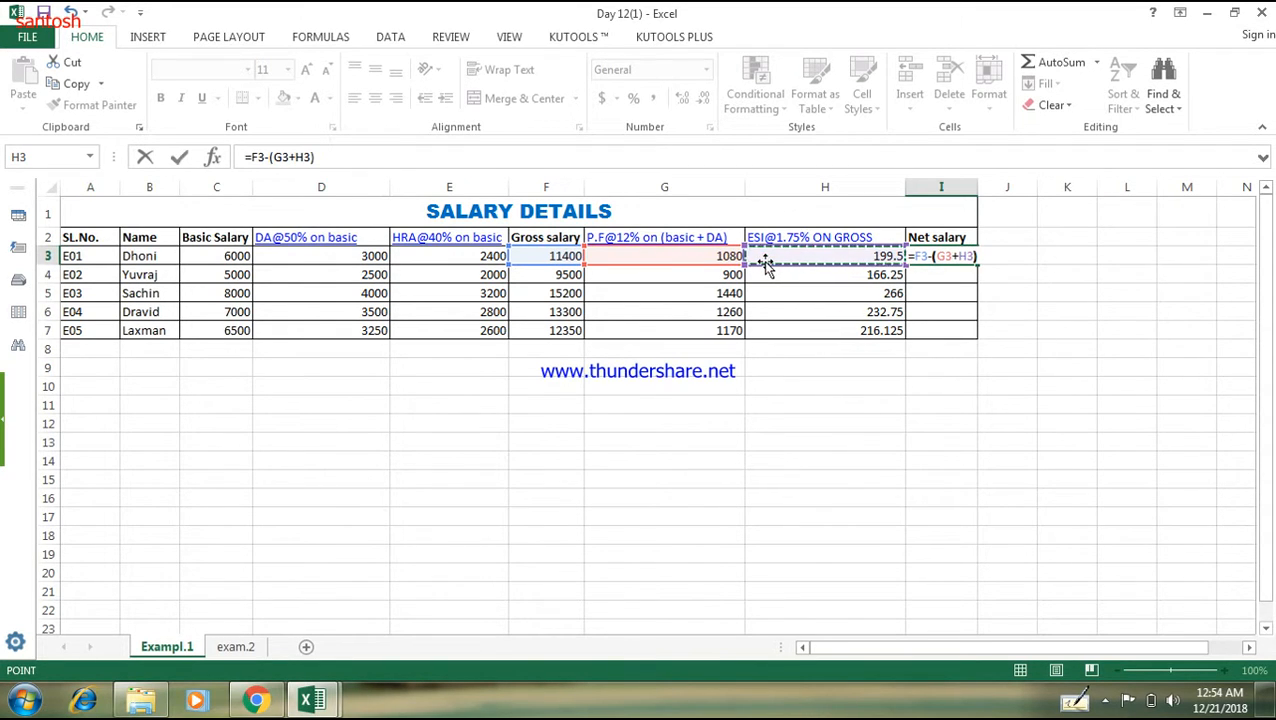
pyautogui.press('Return')
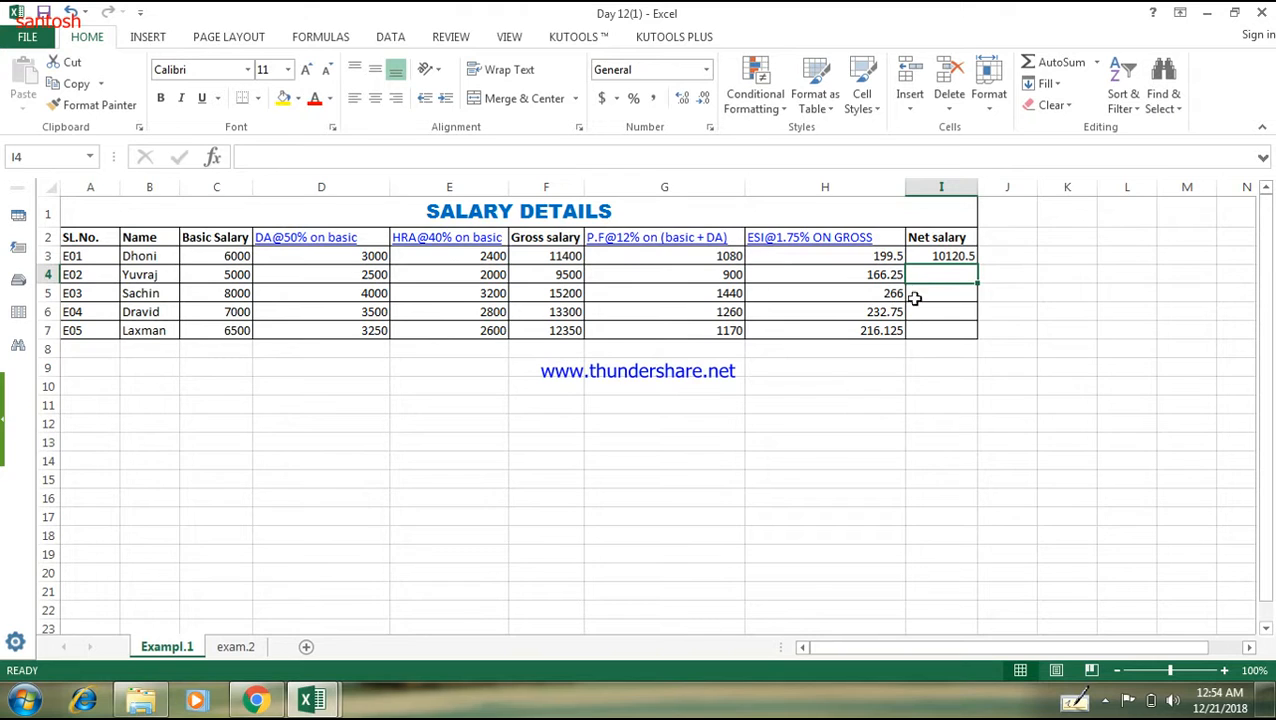
# Fill the net salary formula from I3 down to I7 for the remaining employees
pyautogui.click(968, 257)
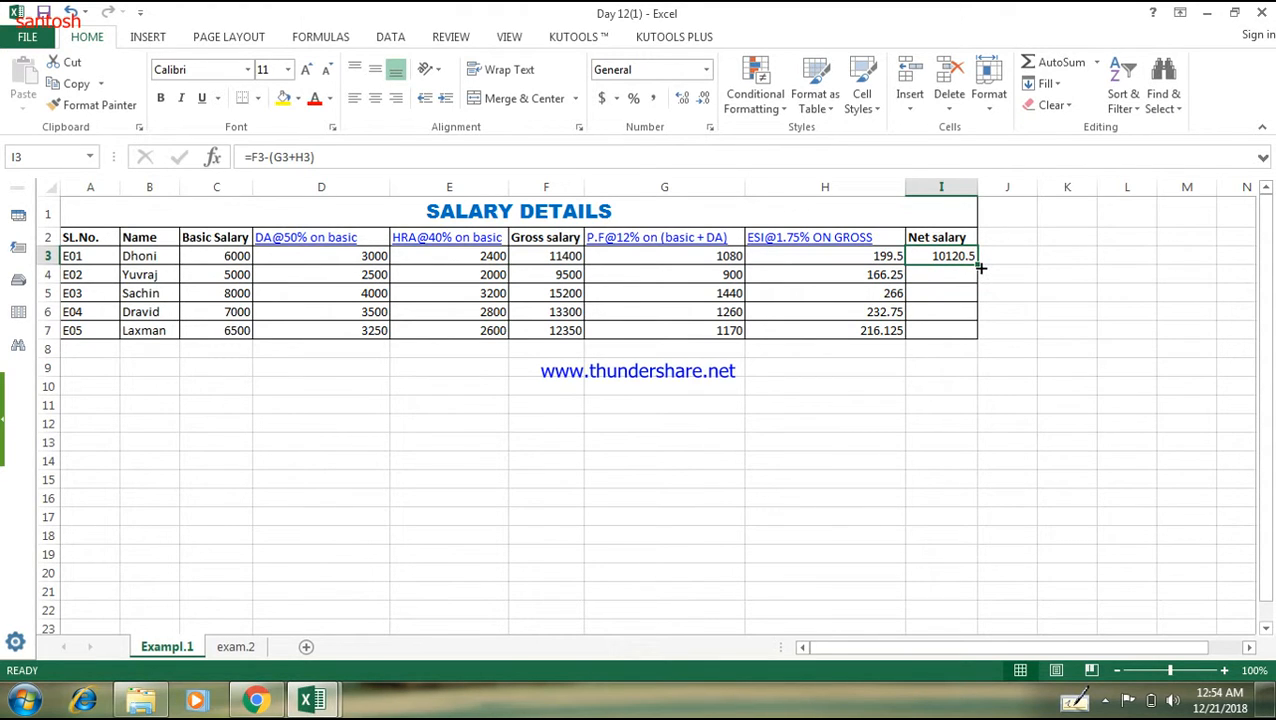
pyautogui.click(980, 270)
pyautogui.click(962, 255)
pyautogui.moveTo(977, 262); pyautogui.dragTo(972, 337)
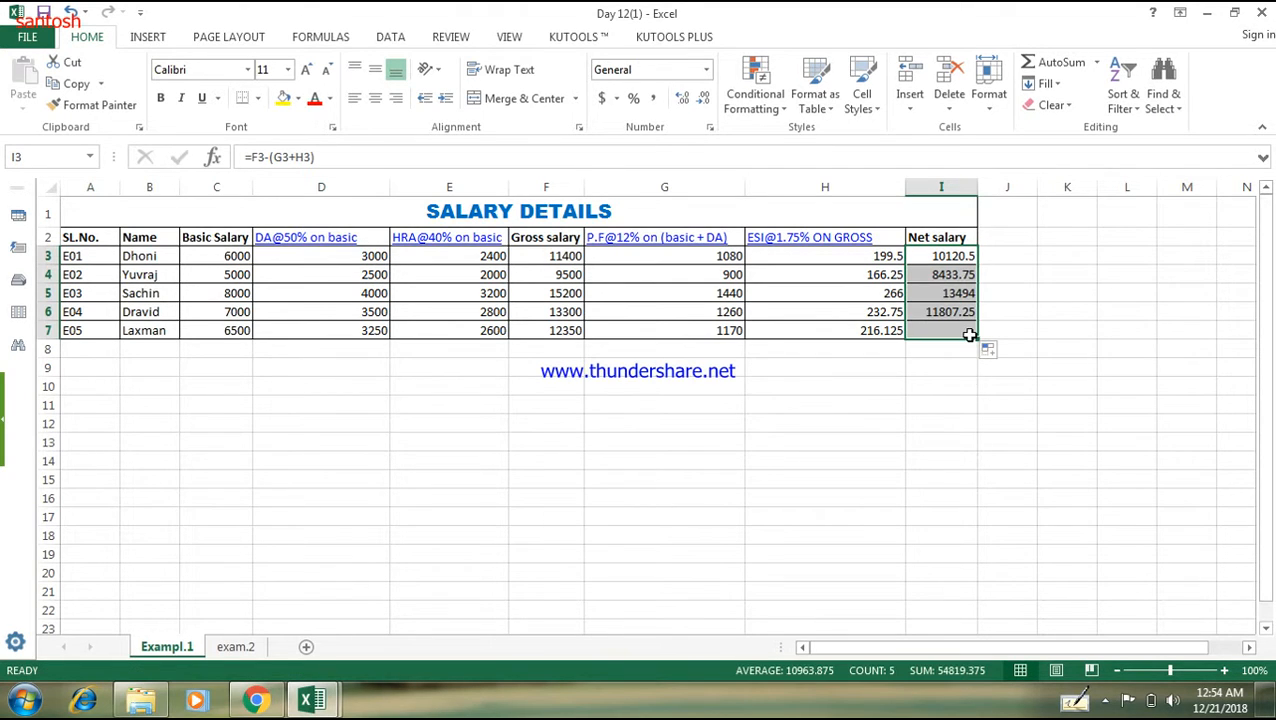
pyautogui.click(845, 310)
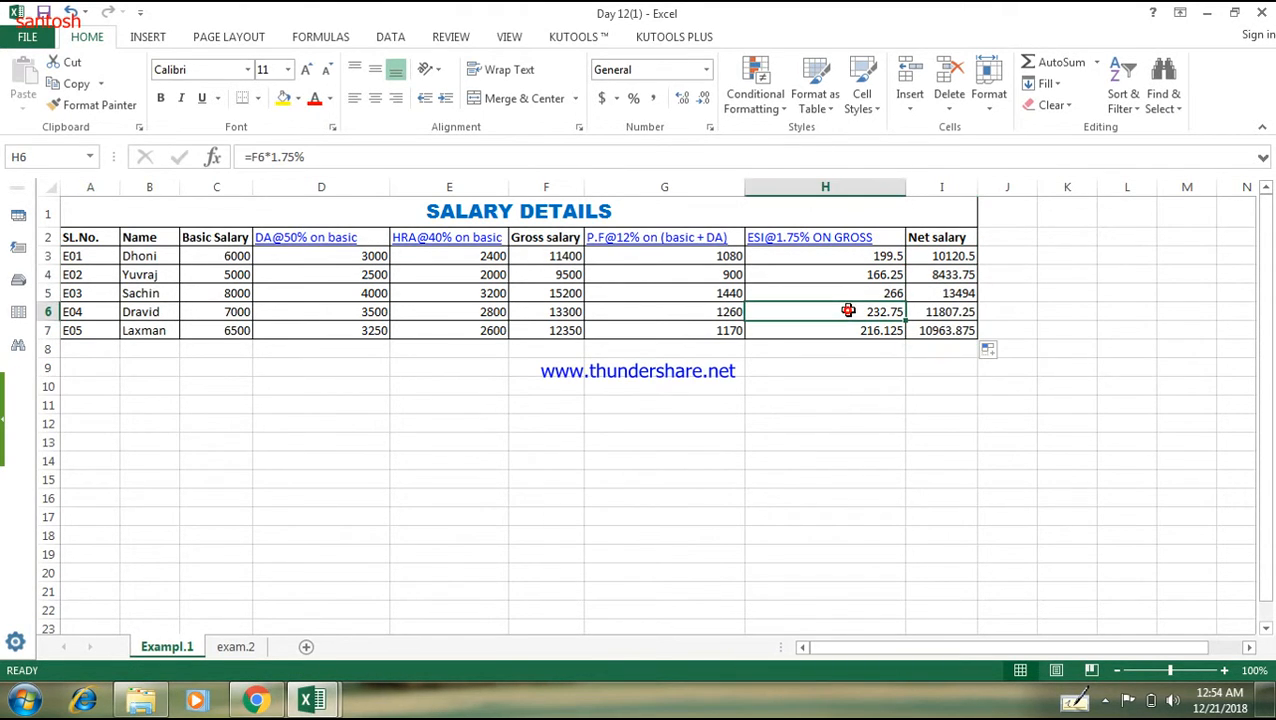
# On the exam.2 sheet, calculate Total Incomes in B18 with =SUM(B5:B9) and fill it across to H18
pyautogui.click(238, 648)
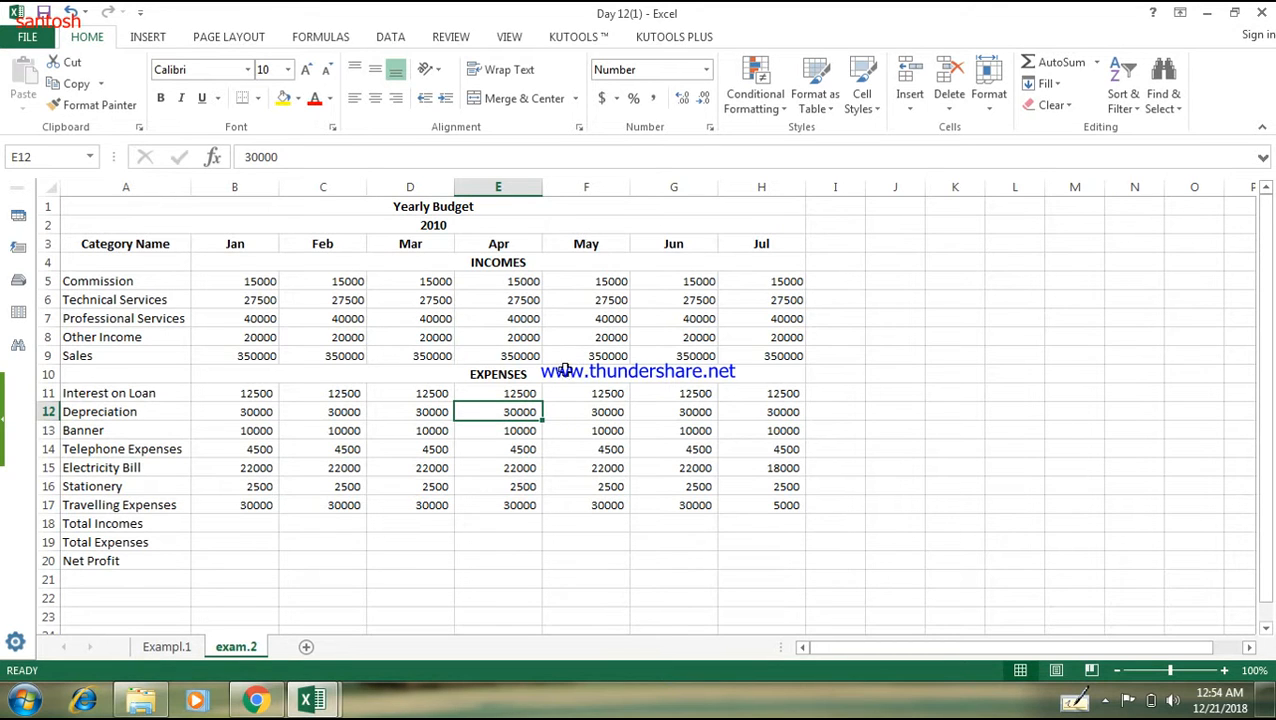
pyautogui.click(262, 526)
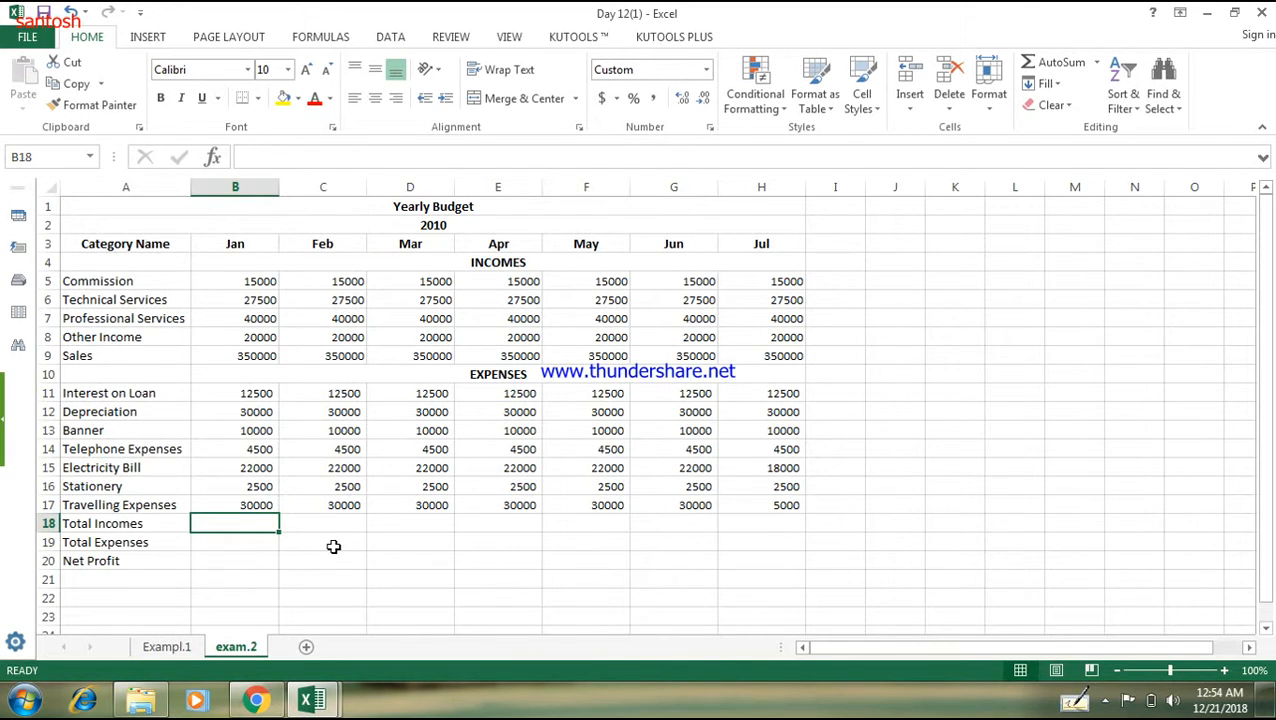
pyautogui.write('=')
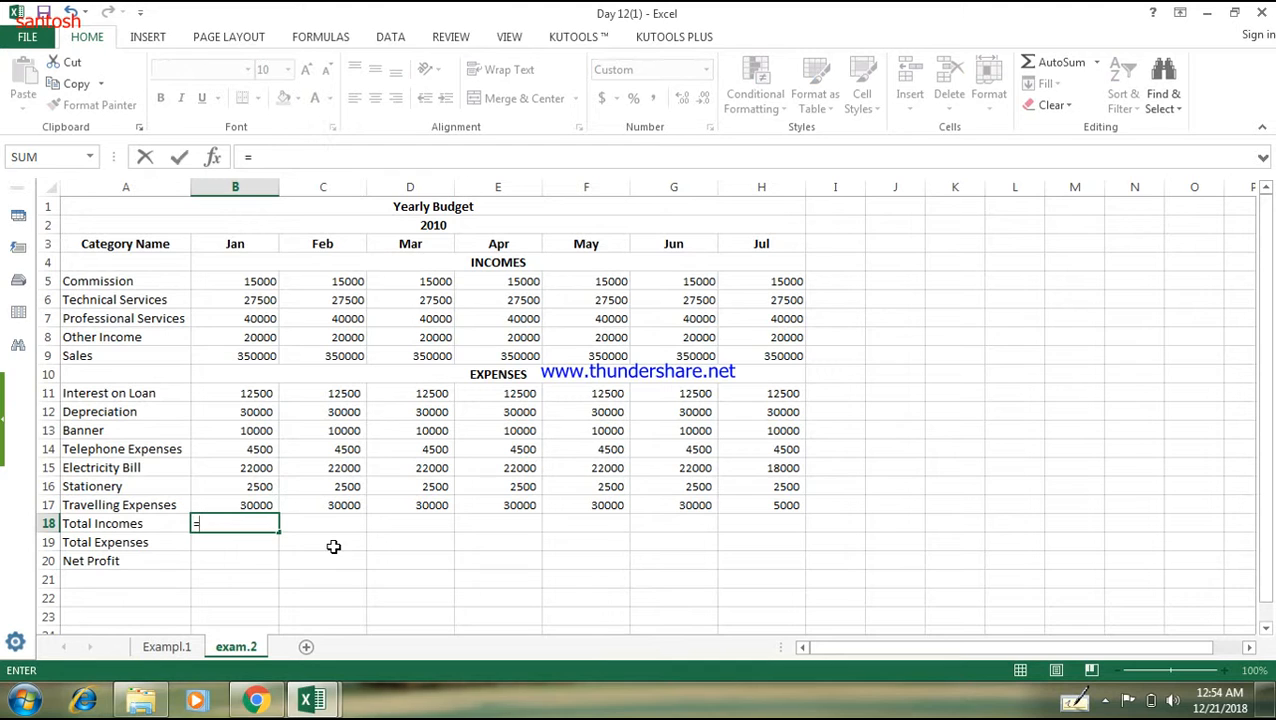
pyautogui.write('s')
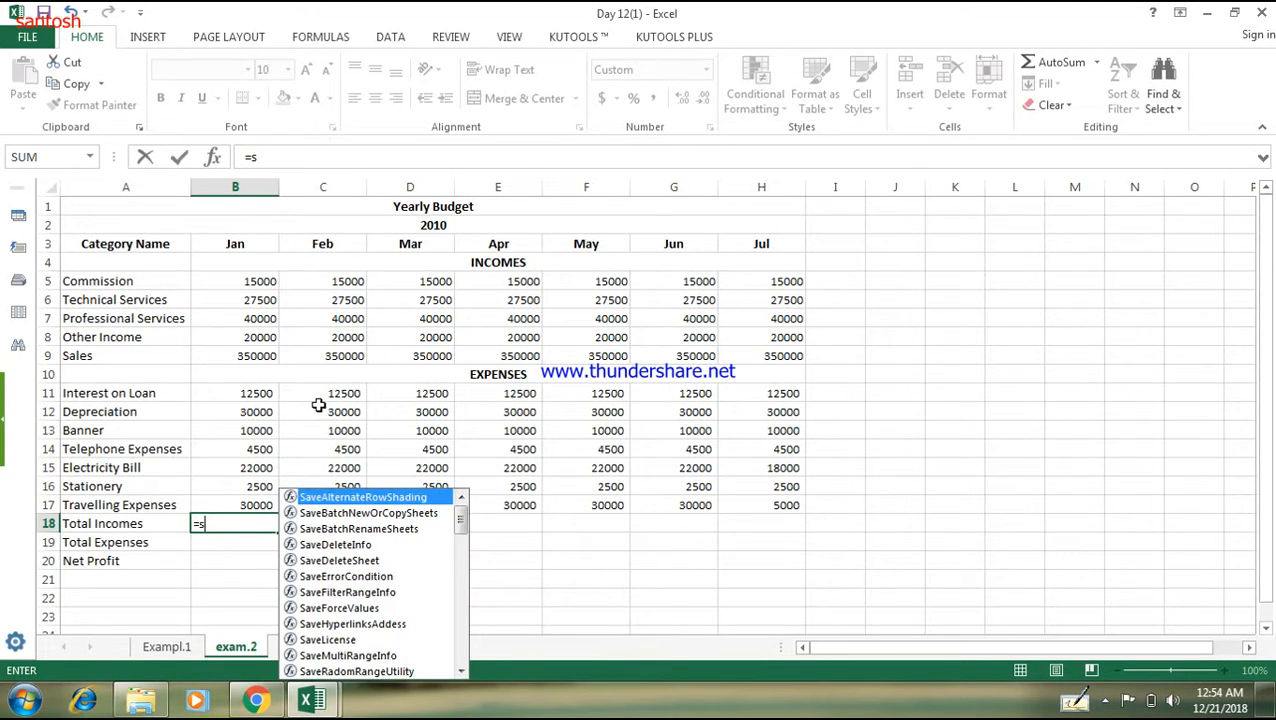
pyautogui.write('um(')
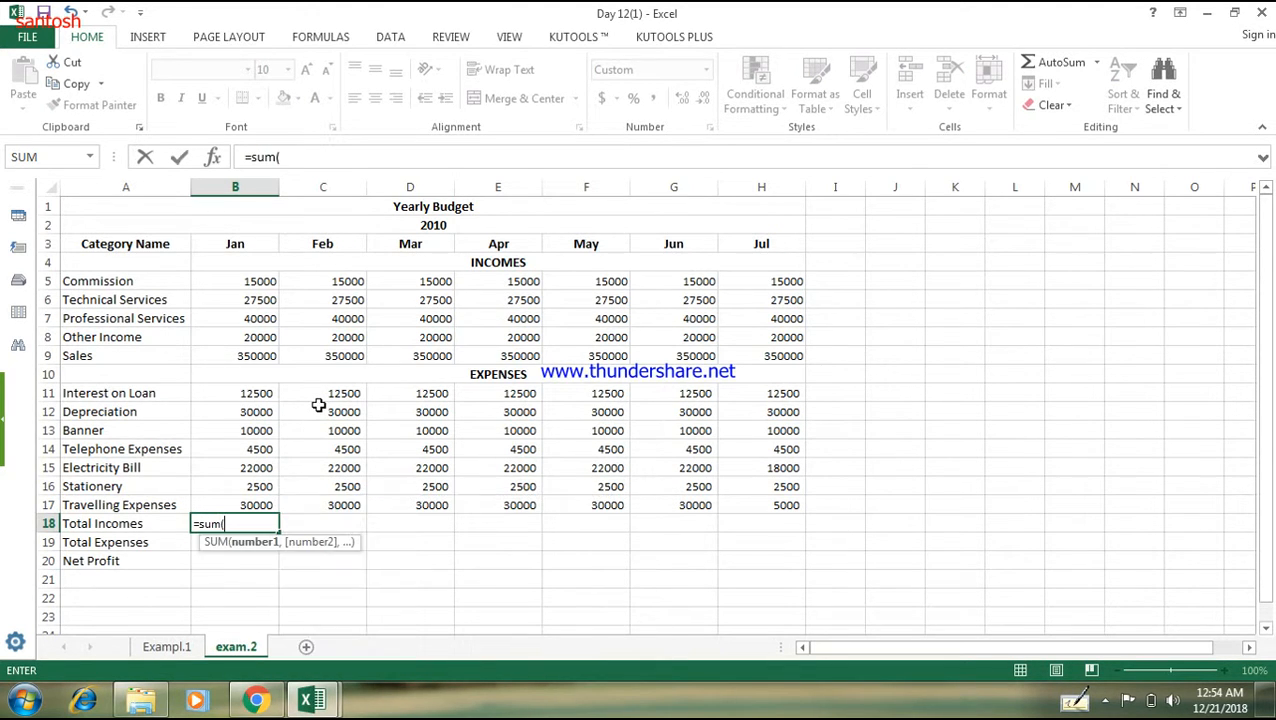
pyautogui.moveTo(262, 281); pyautogui.dragTo(258, 355)
pyautogui.write(')')
pyautogui.press('Return')
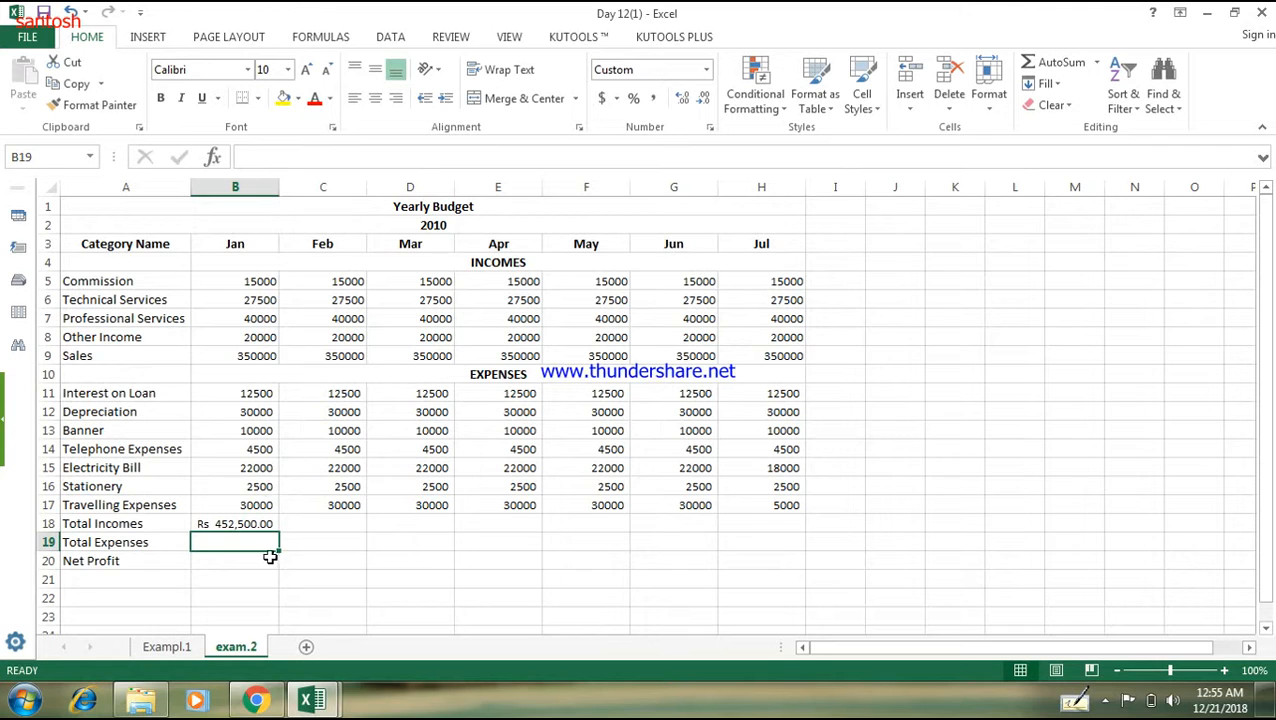
pyautogui.click(263, 523)
pyautogui.moveTo(279, 531); pyautogui.dragTo(775, 510)
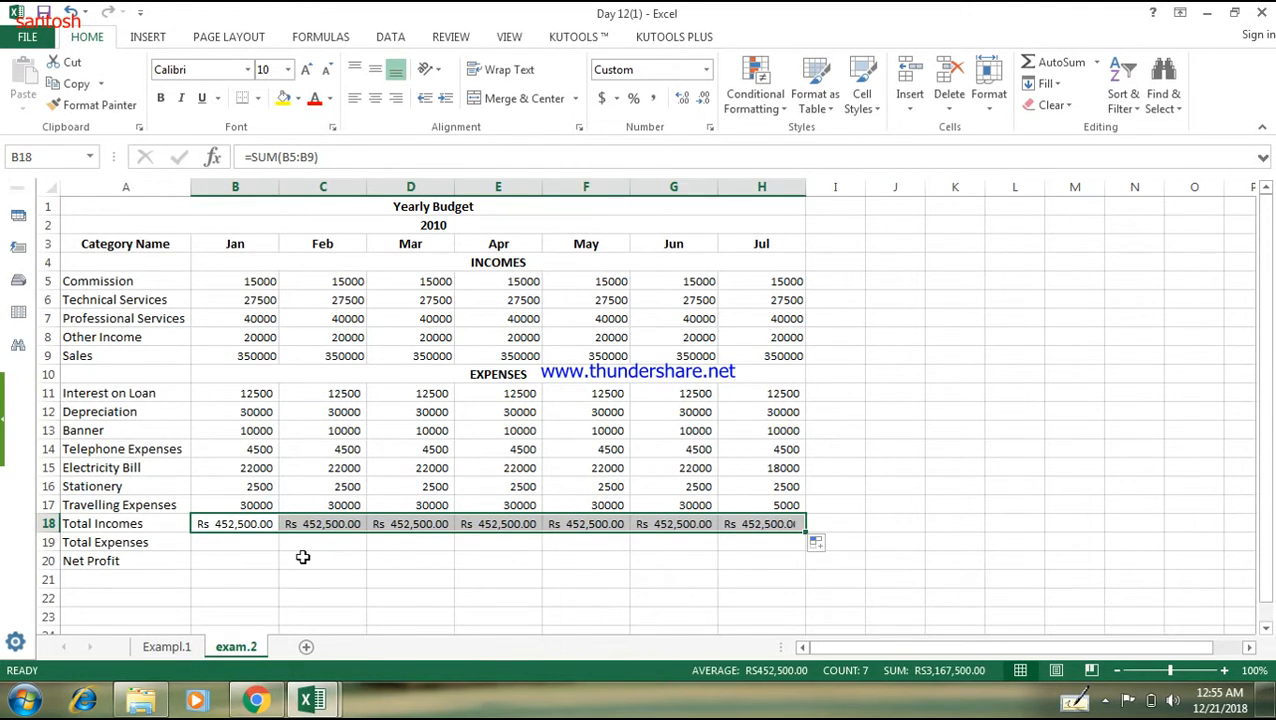
# Calculate Total Expenses in B19 with the formula =SUM(B11:B17) and fill it across to H19
pyautogui.click(244, 545)
pyautogui.write('=sum')
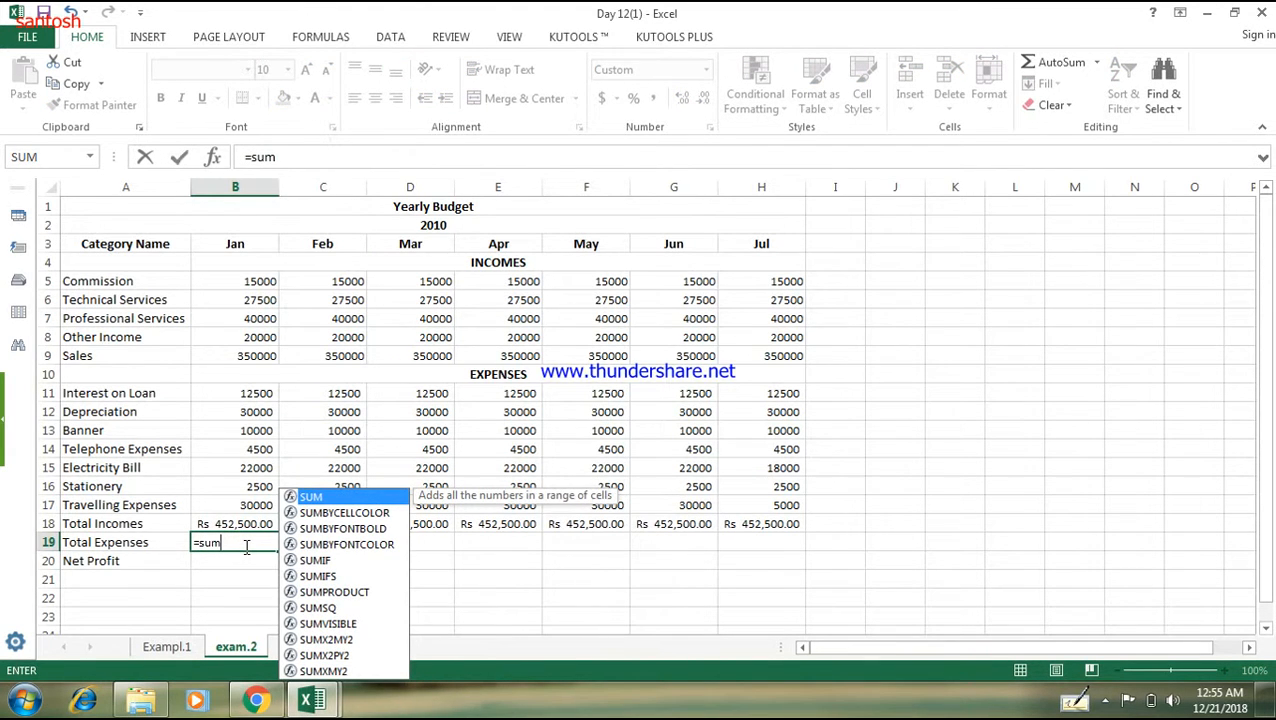
pyautogui.write('(')
pyautogui.moveTo(251, 396); pyautogui.dragTo(248, 498)
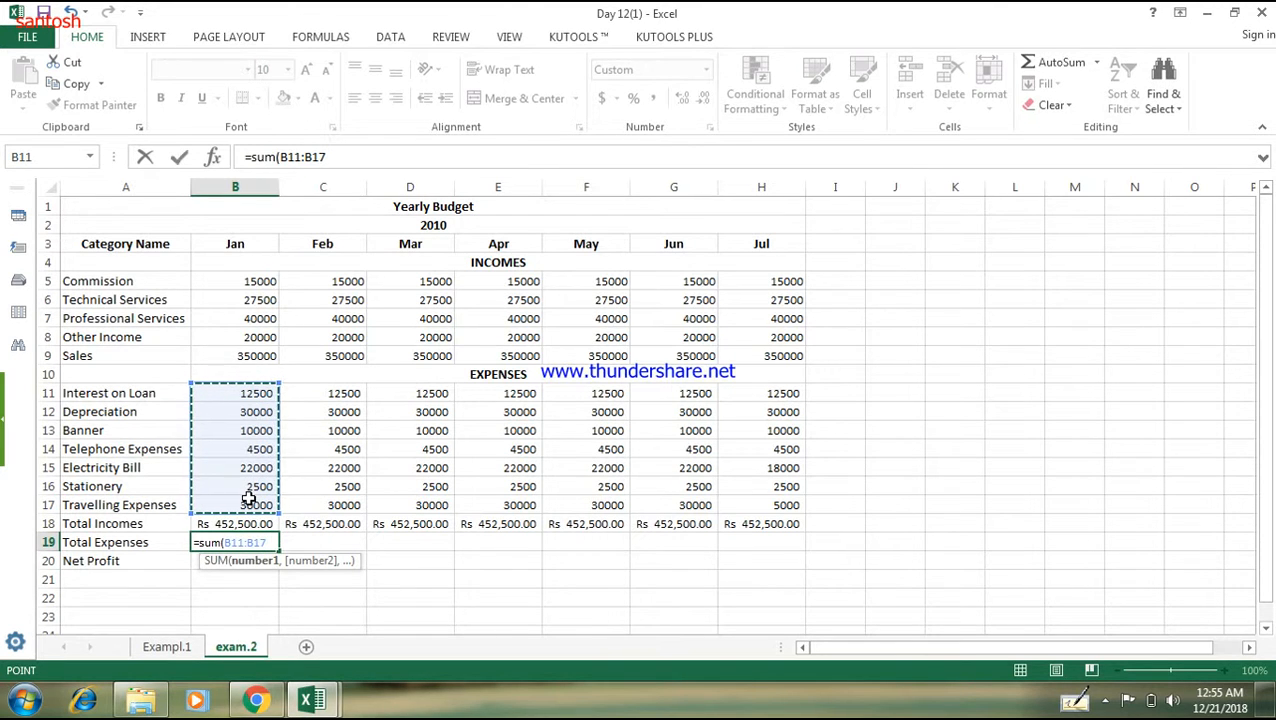
pyautogui.write(')')
pyautogui.press('Return')
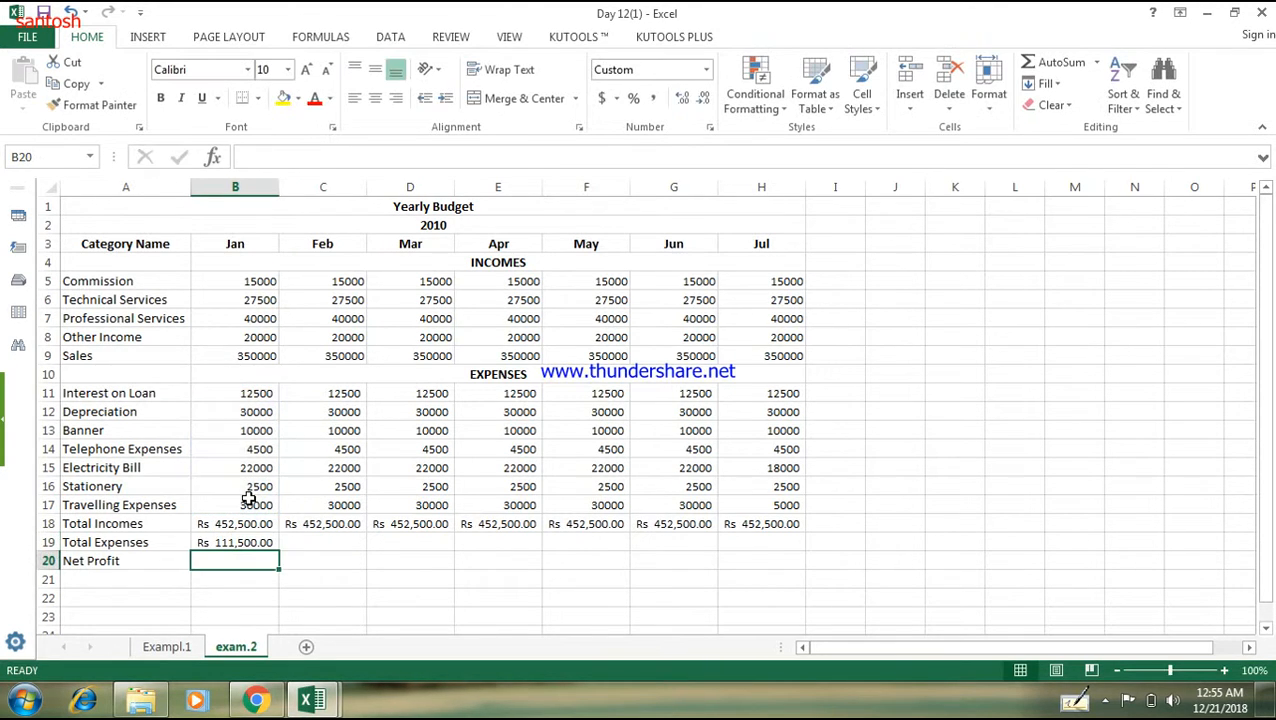
pyautogui.click(256, 542)
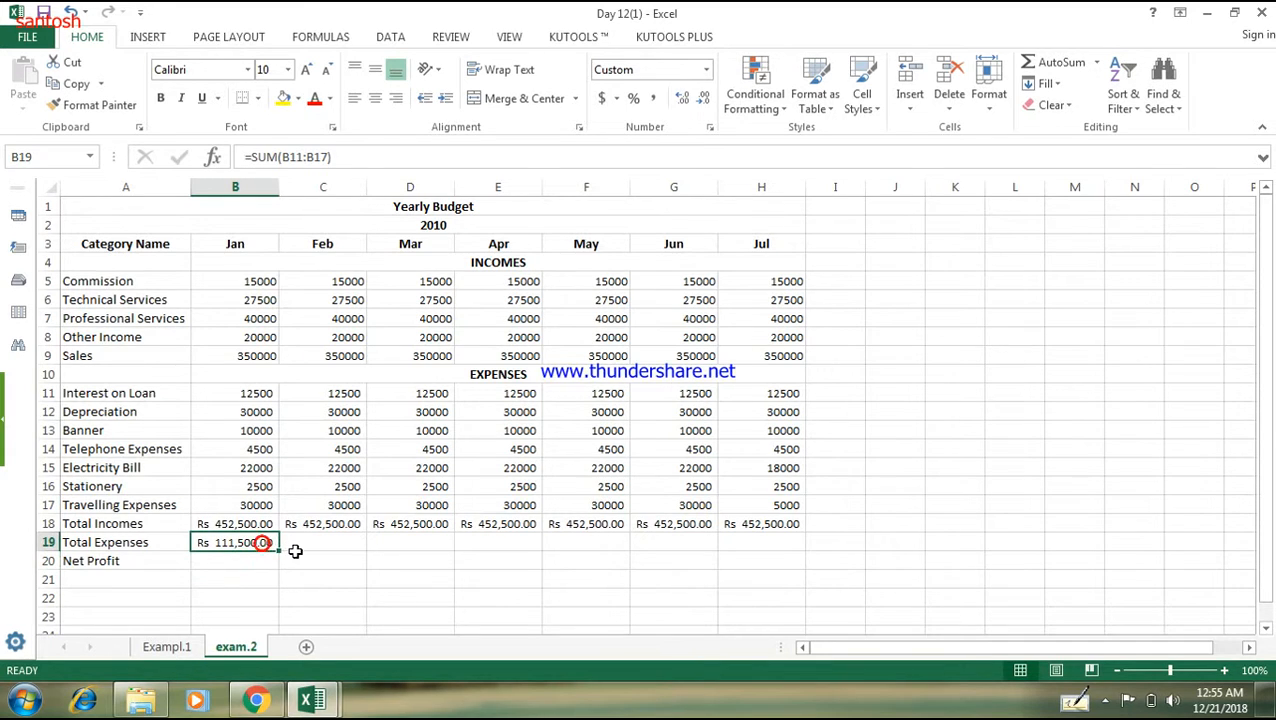
pyautogui.moveTo(280, 554); pyautogui.dragTo(806, 572)
# Calculate Net Profit in B20 with the formula =B18-B19 and fill it across to H20
pyautogui.click(248, 561)
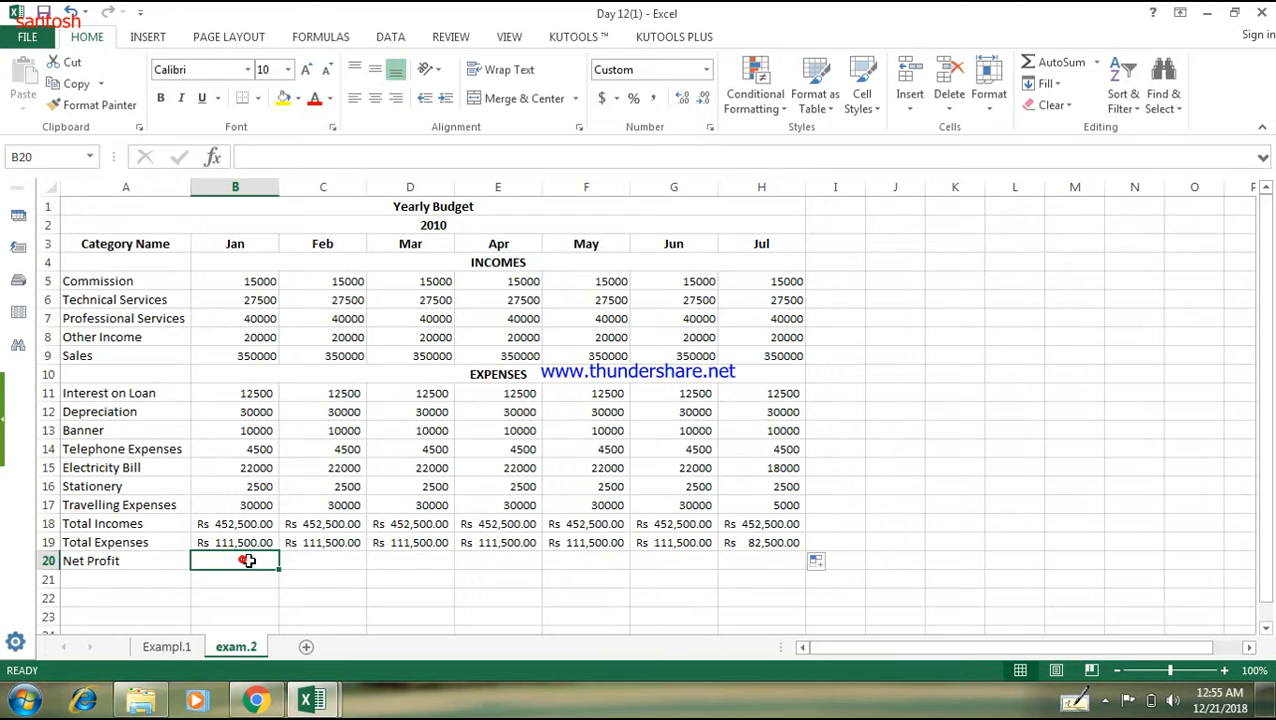
pyautogui.write('=')
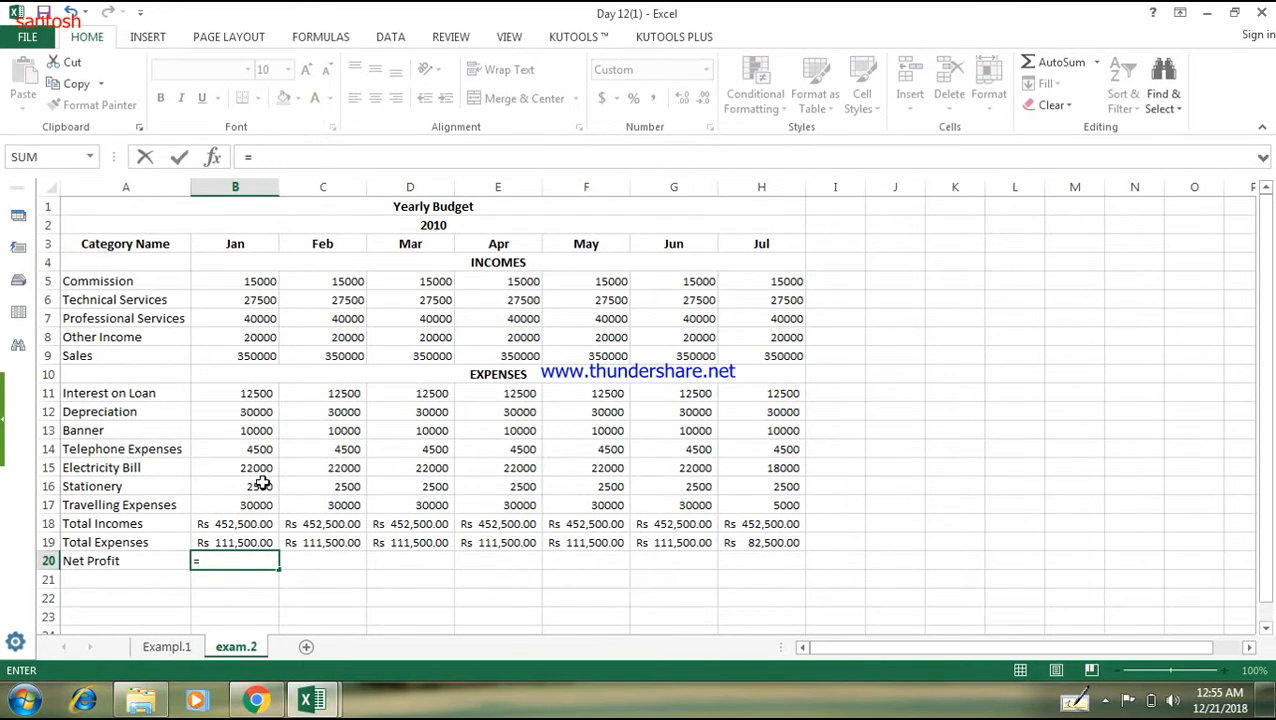
pyautogui.click(245, 542)
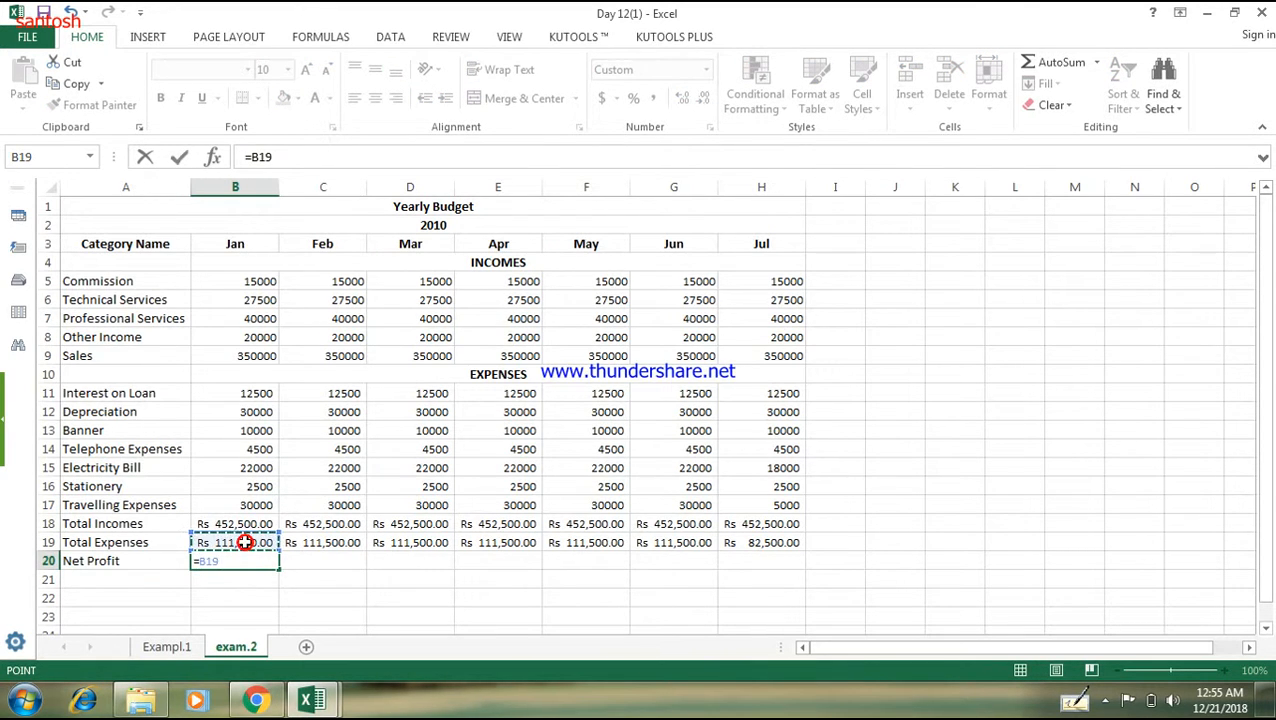
pyautogui.press('Up')
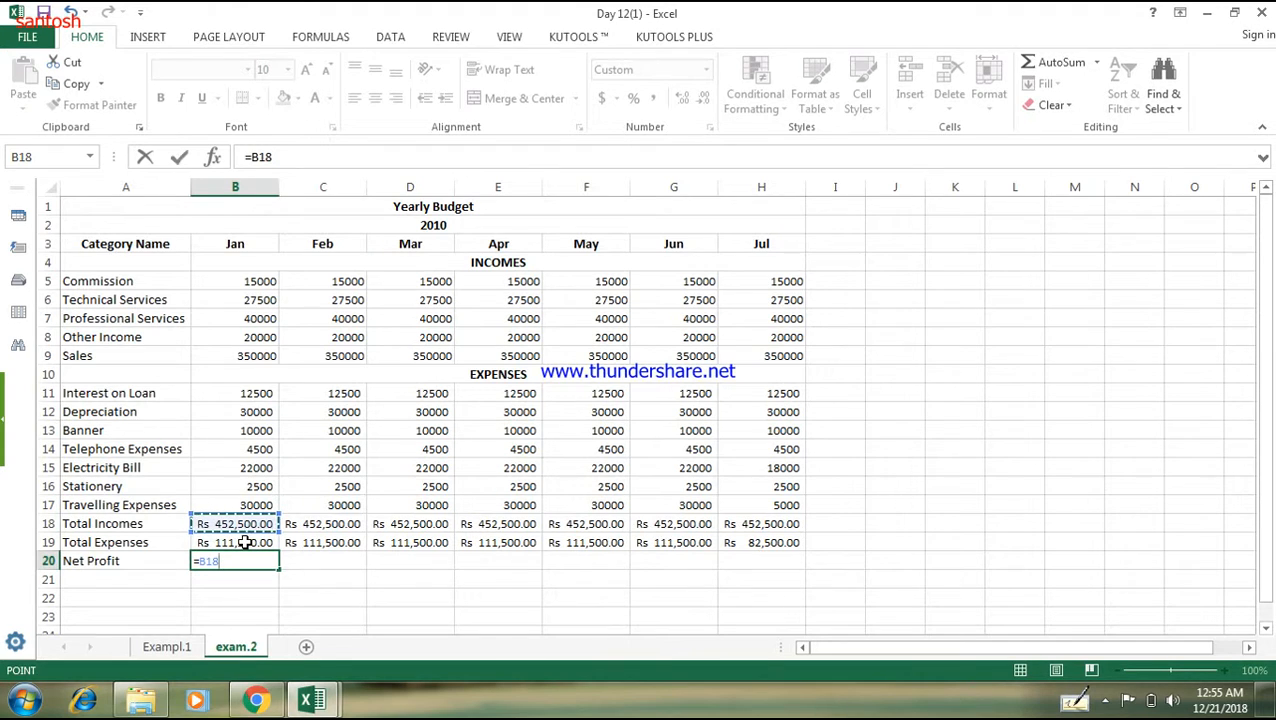
pyautogui.write('-')
pyautogui.click(245, 542)
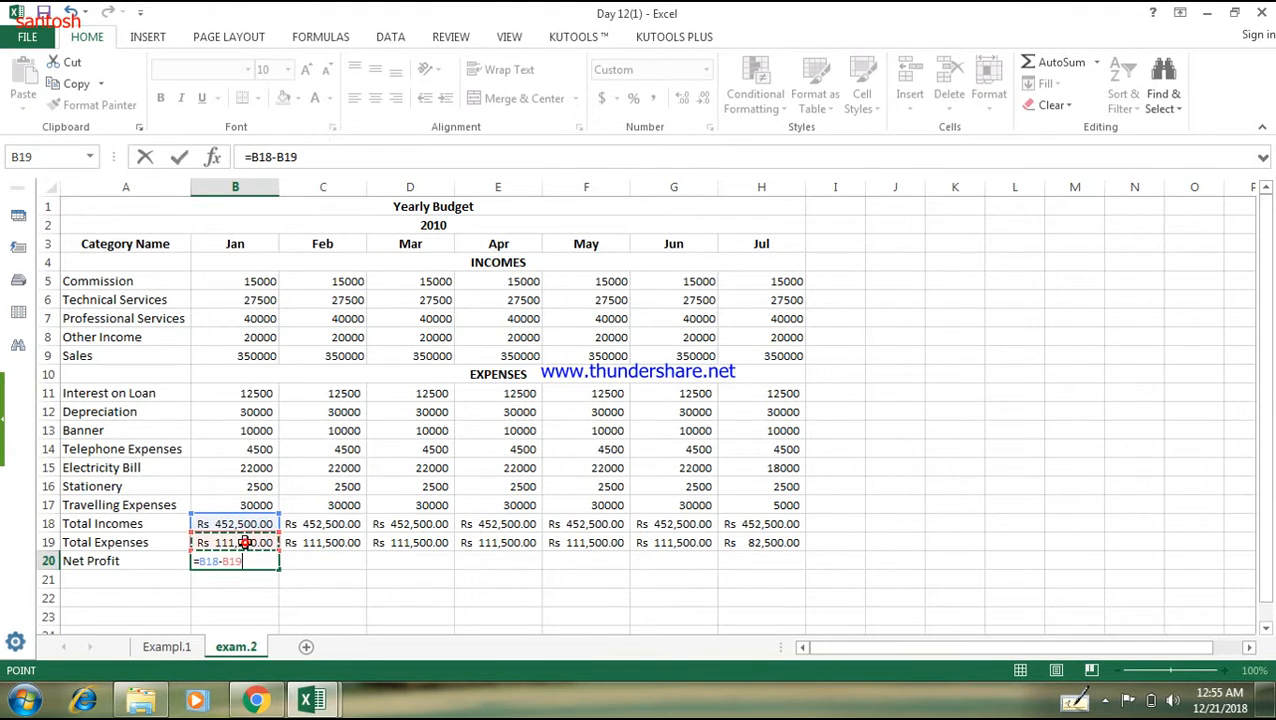
pyautogui.press('Return')
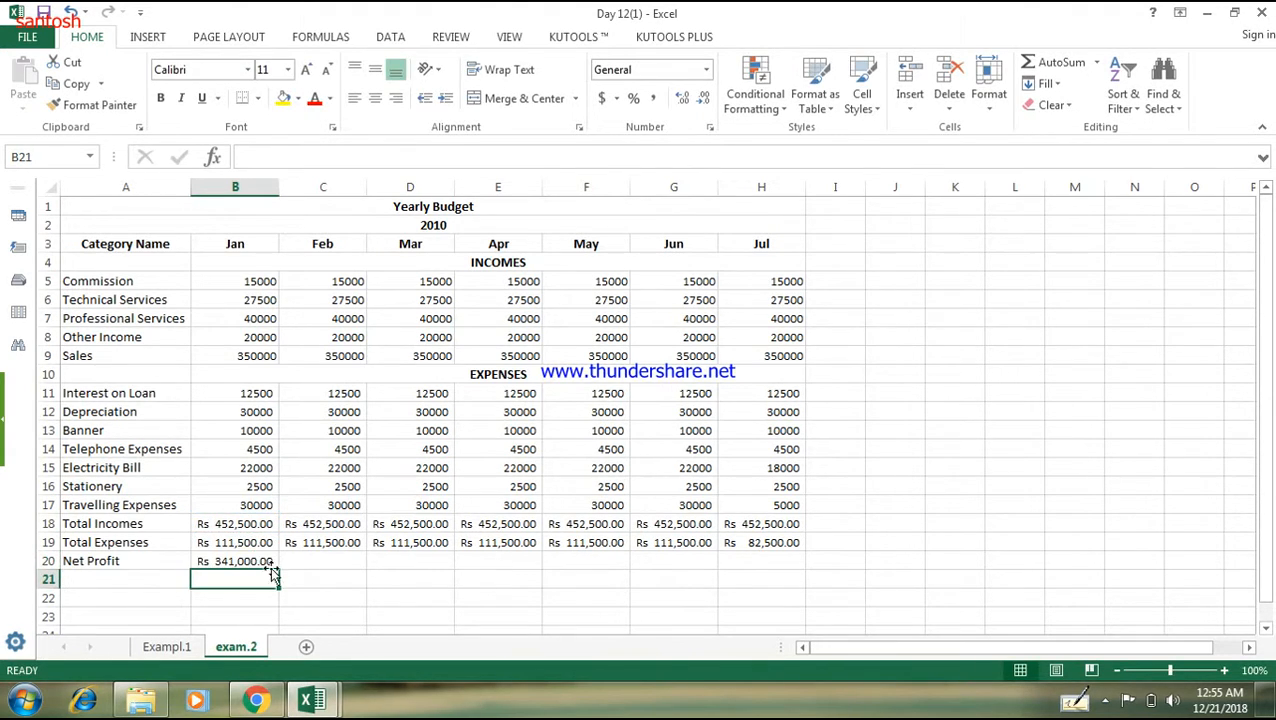
pyautogui.click(262, 561)
pyautogui.moveTo(279, 568); pyautogui.dragTo(797, 566)
pyautogui.click(897, 542)
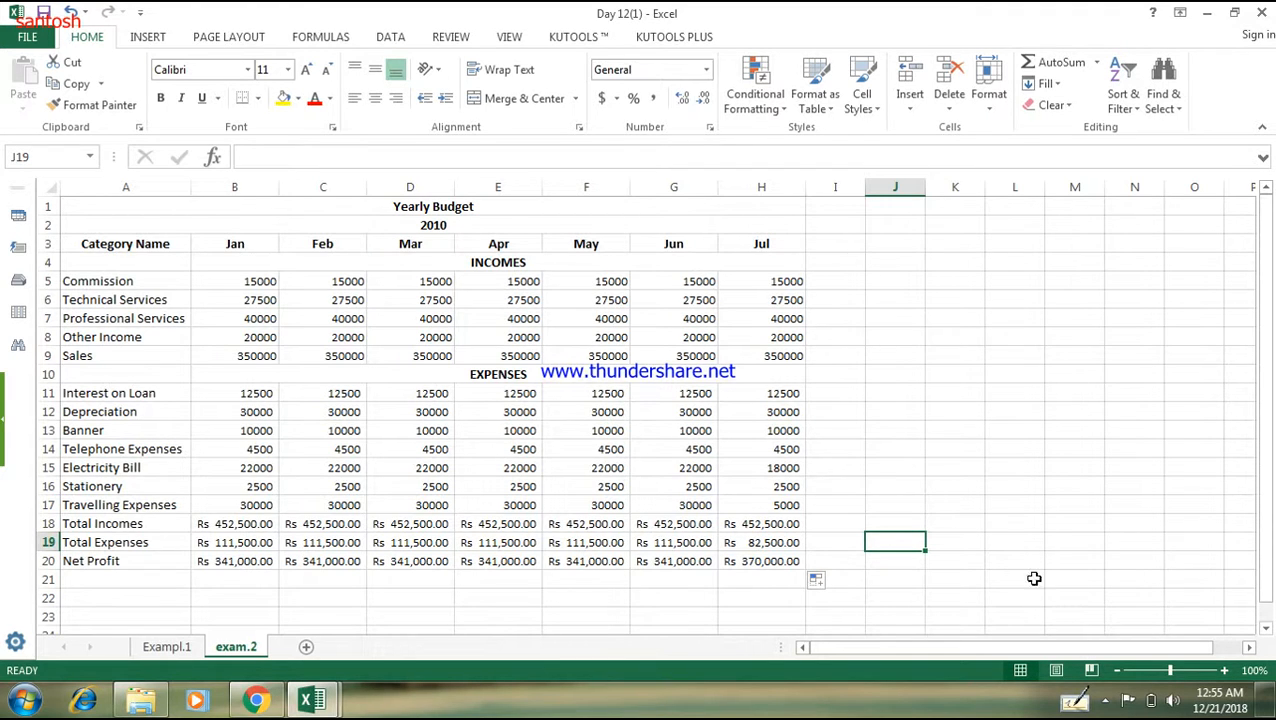
pyautogui.click(1105, 700)
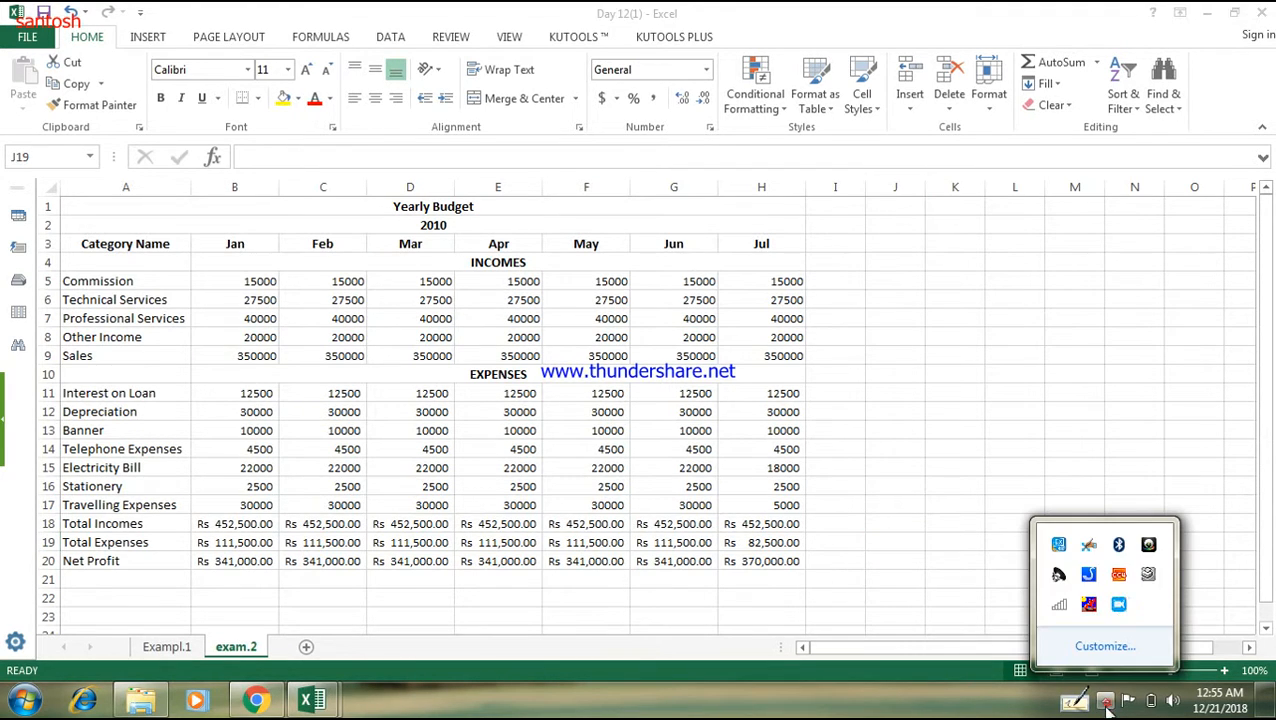
pyautogui.click(1121, 612)
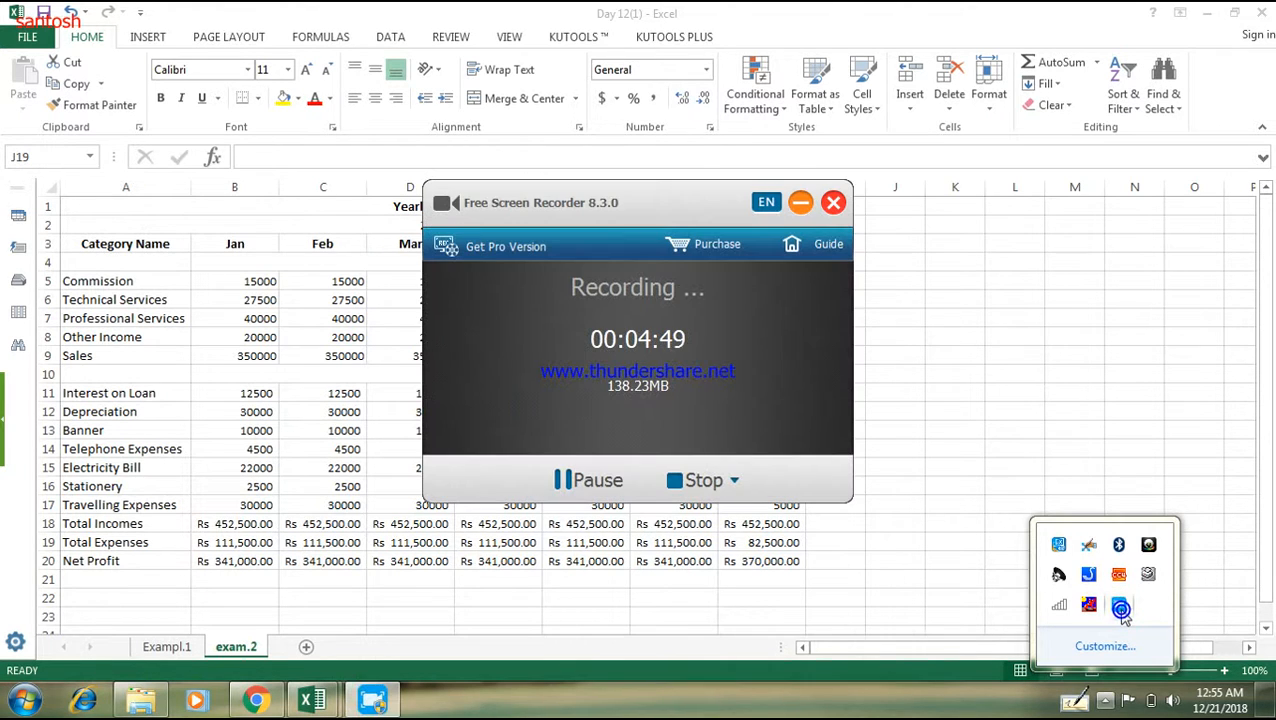